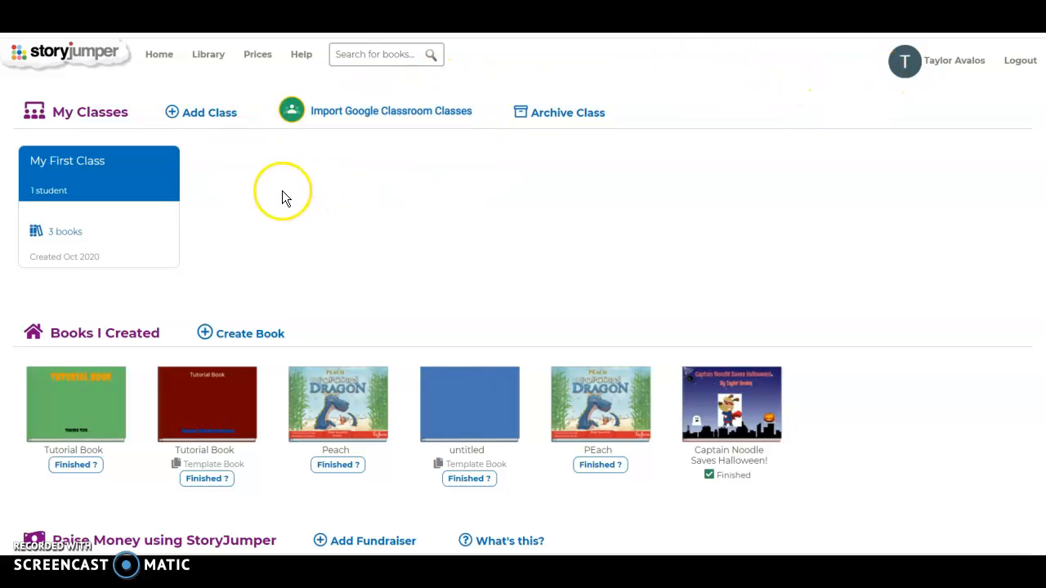
{"action": "scroll", "coordinate": [245, 327], "scroll_direction": "down", "scroll_amount": 2}
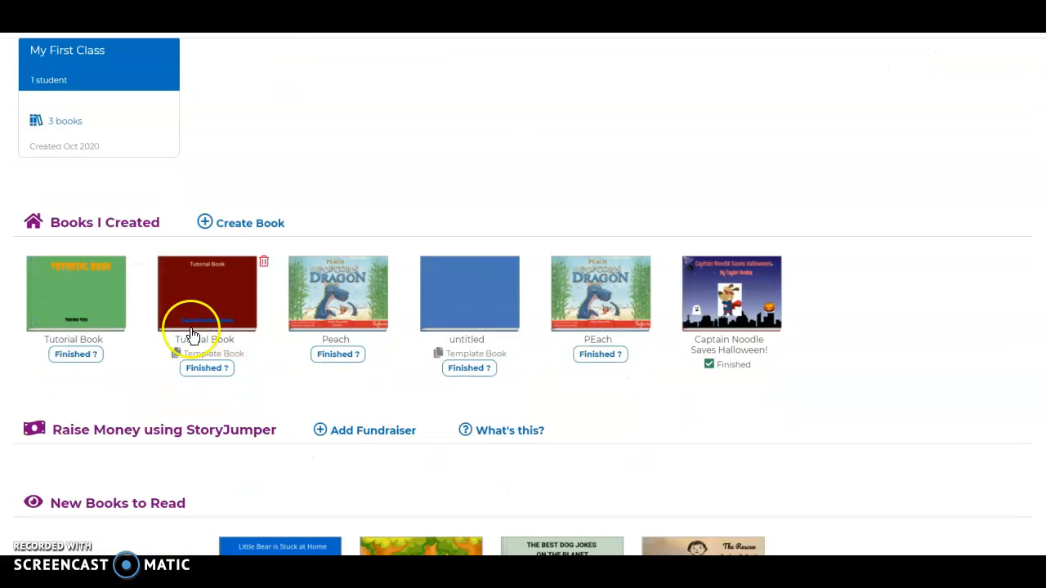
{"action": "scroll", "coordinate": [473, 318], "scroll_direction": "down", "scroll_amount": 5}
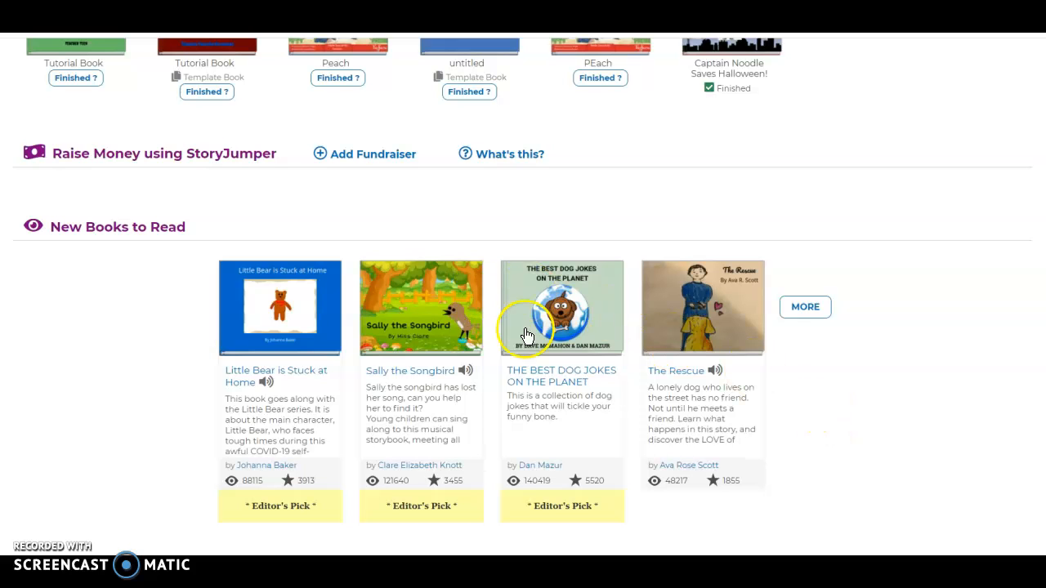
{"action": "scroll", "coordinate": [922, 366], "scroll_direction": "up", "scroll_amount": 2}
{"action": "scroll", "coordinate": [922, 365], "scroll_direction": "up", "scroll_amount": 3}
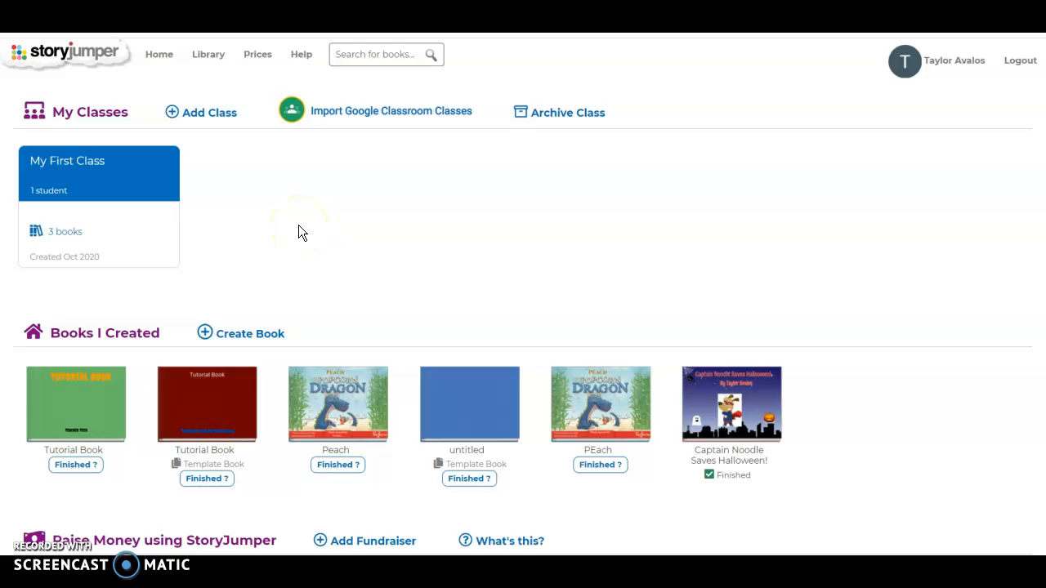
Step: Create a new blank individual book in the books of My First Class
{"action": "left_click", "coordinate": [72, 162]}
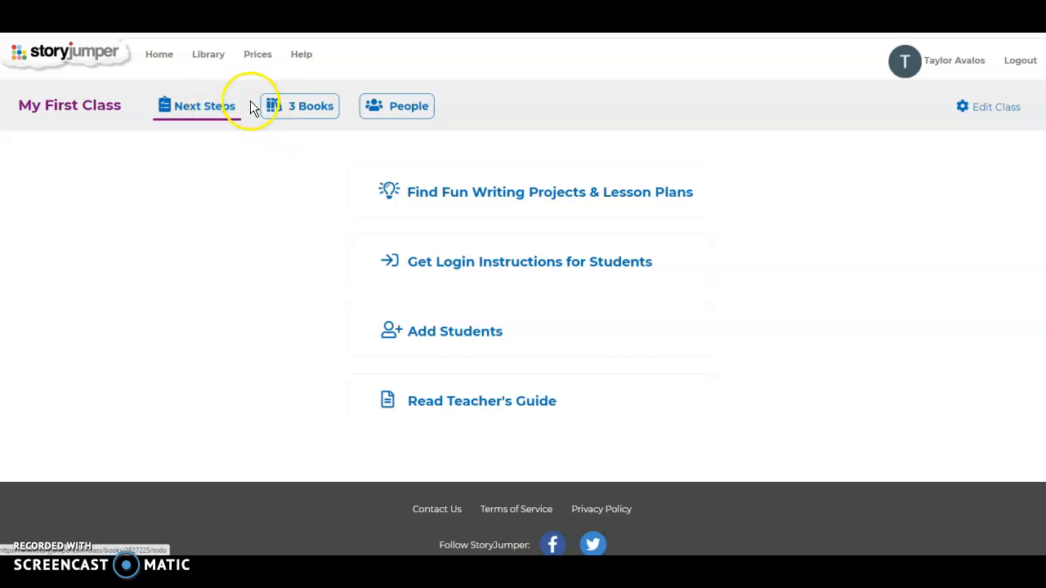
{"action": "left_click", "coordinate": [309, 114]}
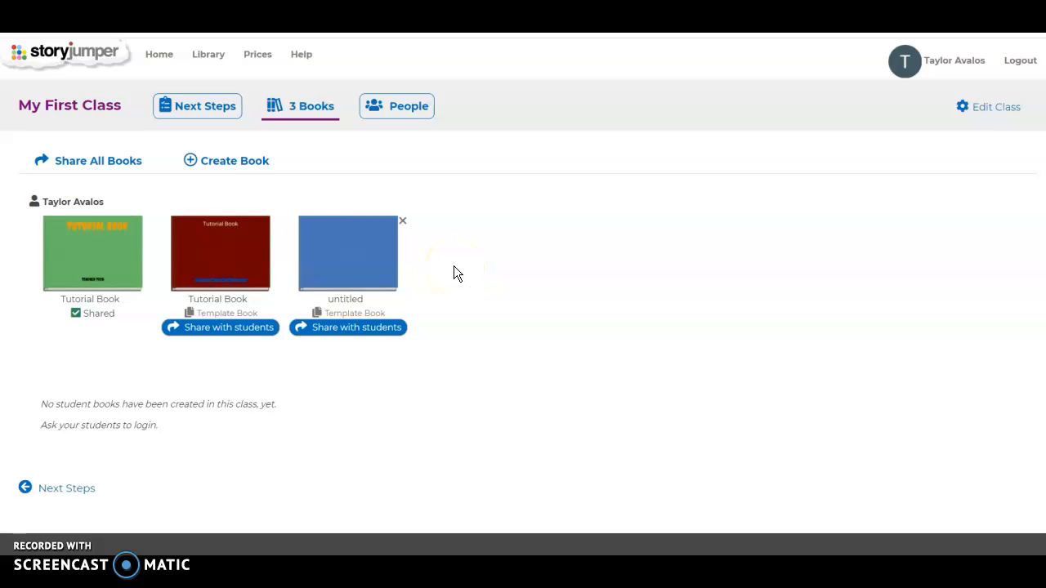
{"action": "left_click", "coordinate": [258, 168]}
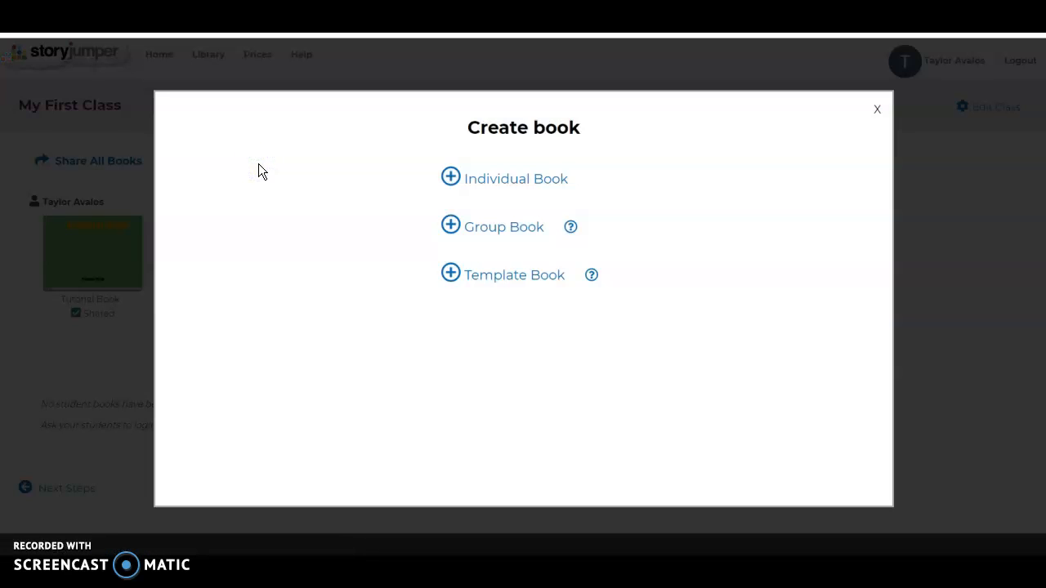
{"action": "left_click", "coordinate": [529, 222]}
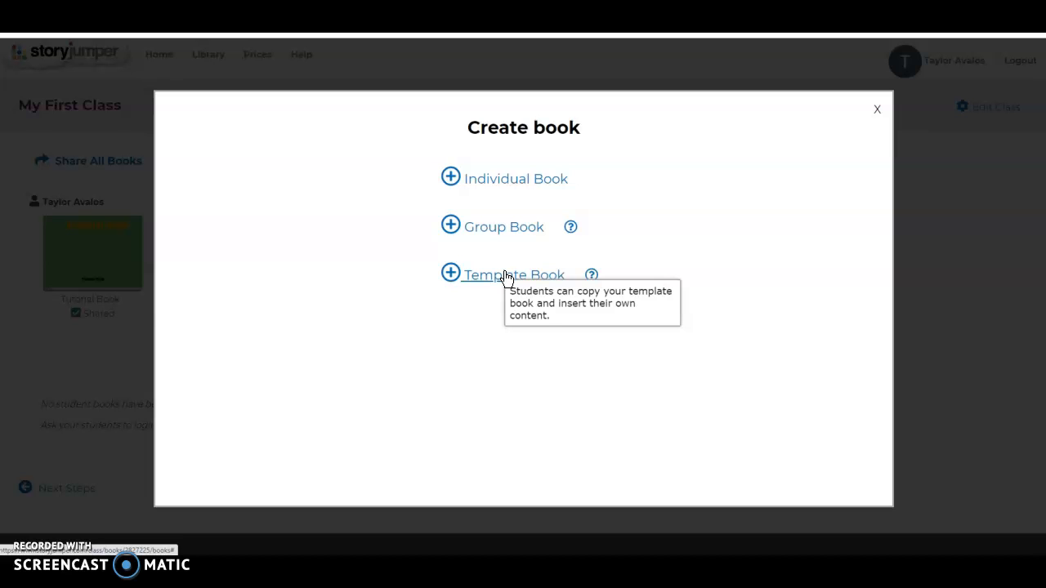
{"action": "left_click", "coordinate": [501, 181]}
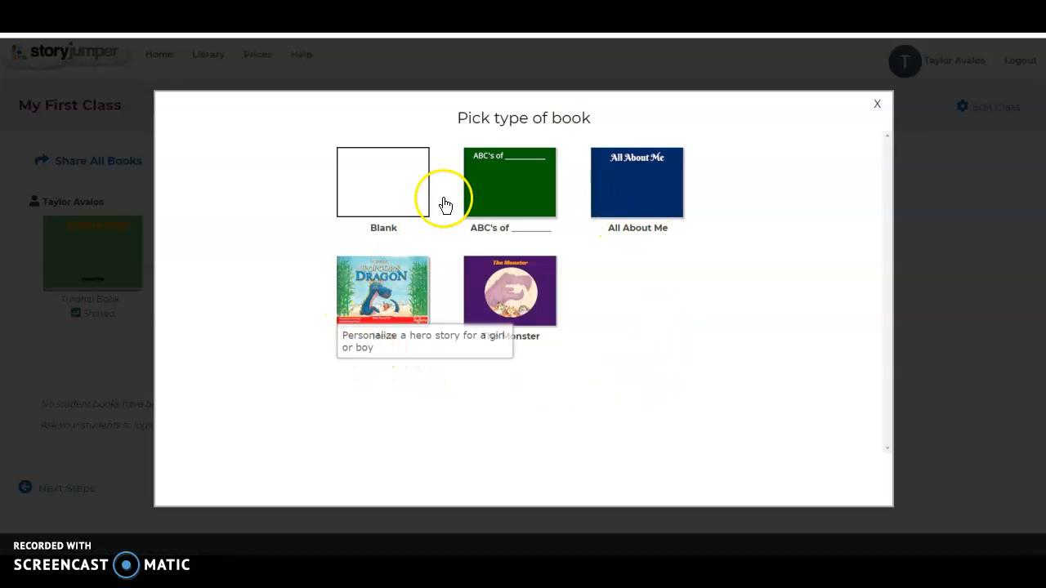
{"action": "left_click", "coordinate": [417, 196]}
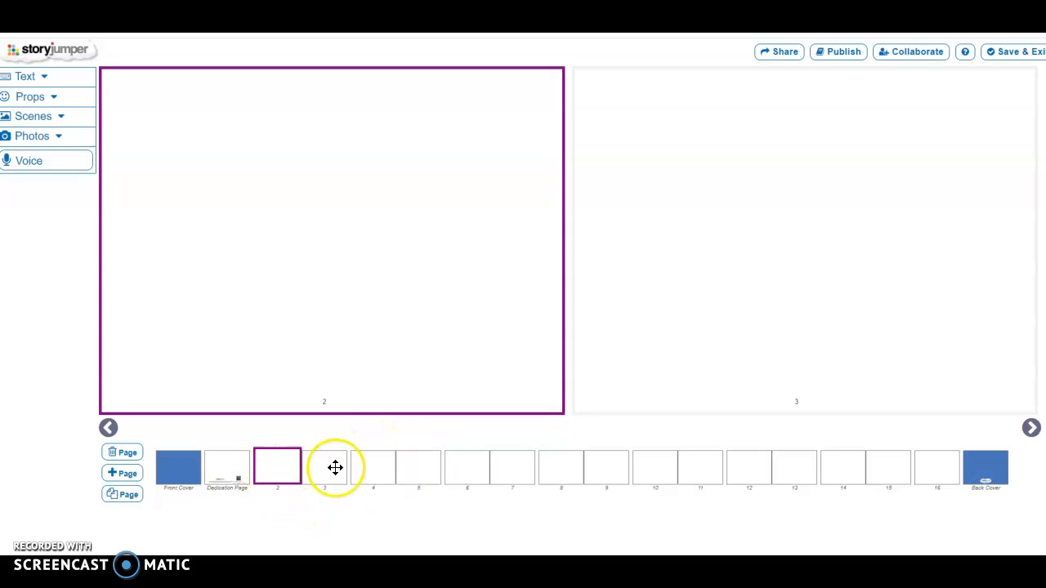
Step: View the new book's front cover, dedication page and back cover
{"action": "left_click", "coordinate": [188, 468]}
{"action": "left_click", "coordinate": [222, 481]}
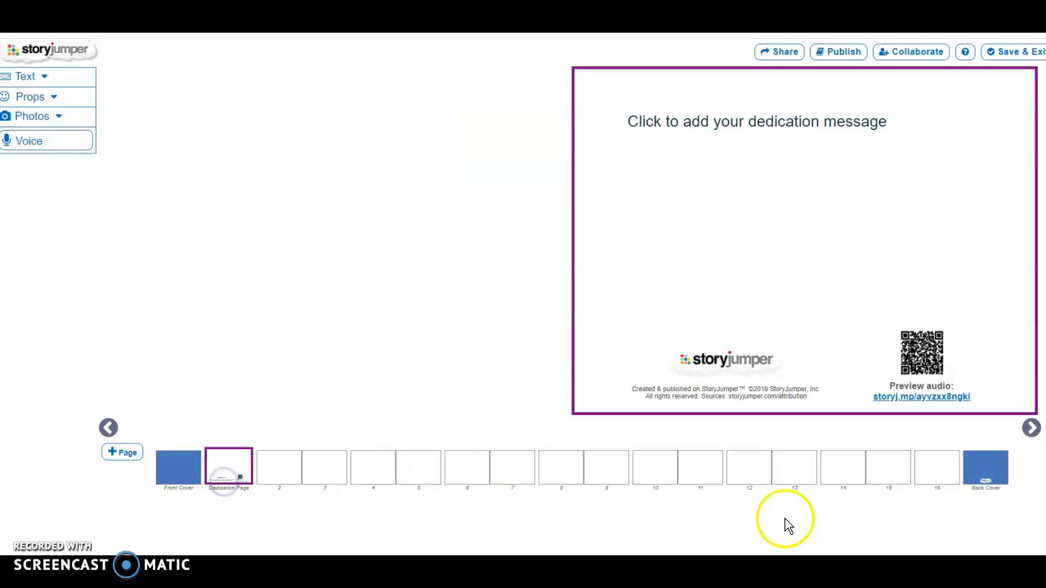
{"action": "left_click", "coordinate": [993, 478]}
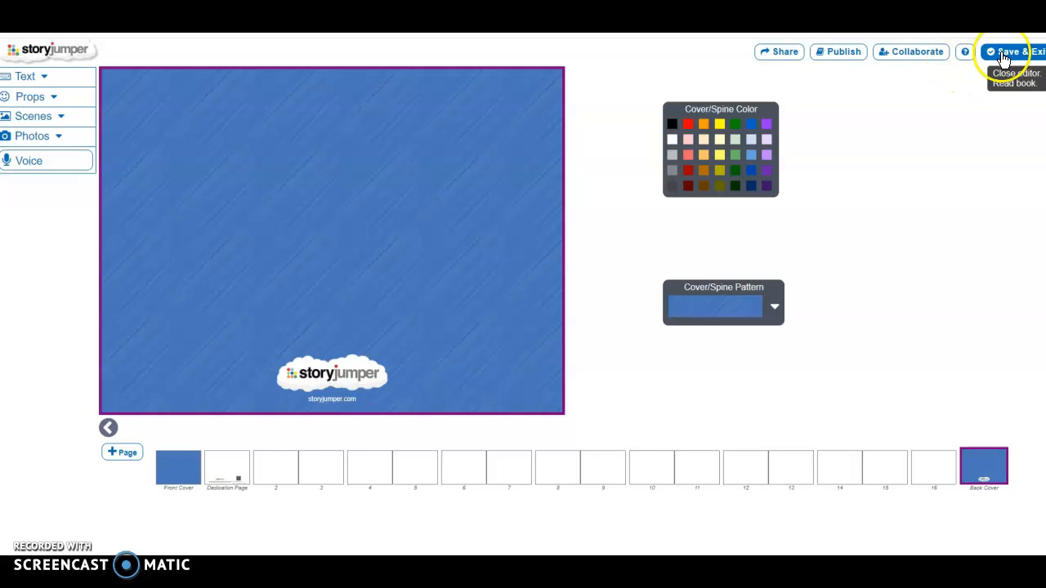
Step: Apply the blue concentric-circle cover and spine pattern to the book from its front cover
{"action": "left_click", "coordinate": [182, 469]}
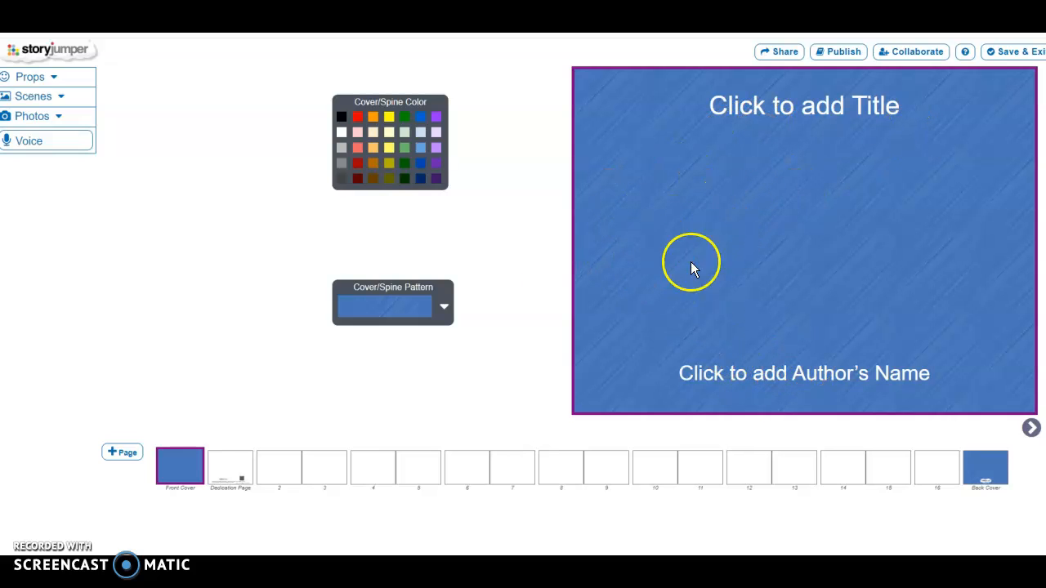
{"action": "left_click", "coordinate": [433, 309]}
{"action": "left_click_drag", "start_coordinate": [449, 337], "coordinate": [442, 388]}
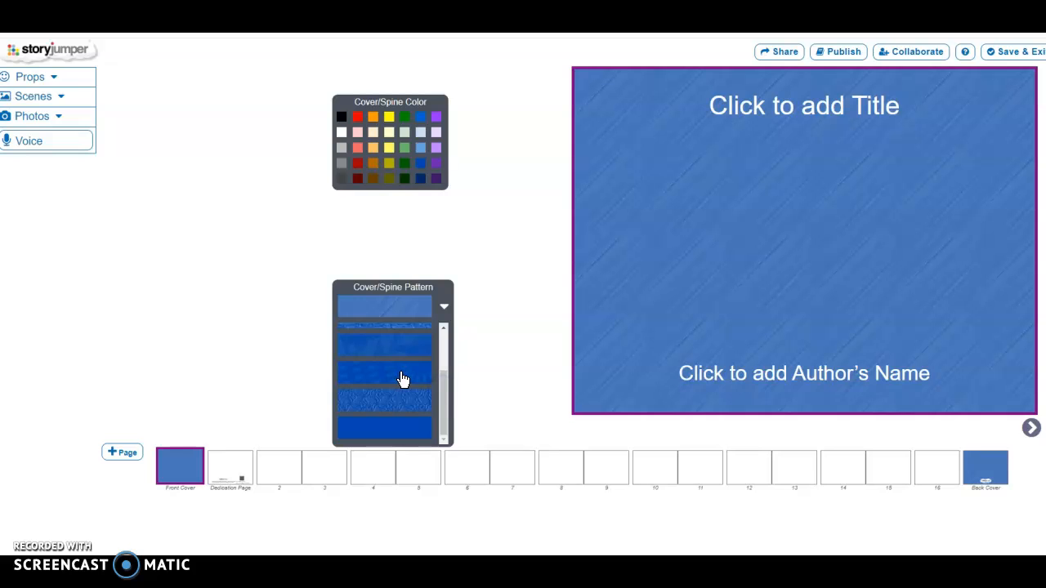
{"action": "left_click", "coordinate": [402, 378]}
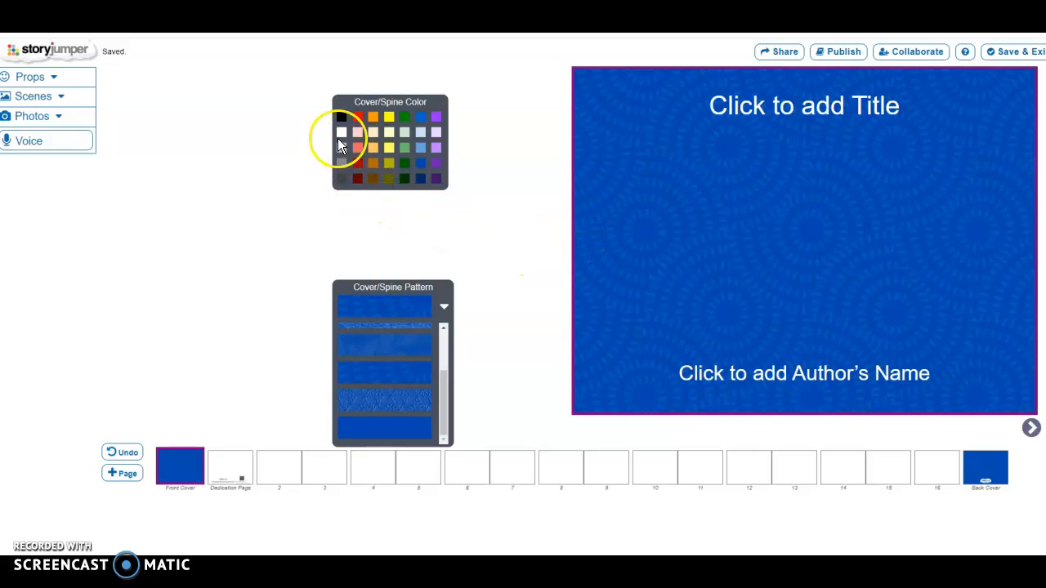
Step: Try bright orange, light orange and pale cream as the cover and spine color, and look through the matching patterns
{"action": "left_click", "coordinate": [372, 117]}
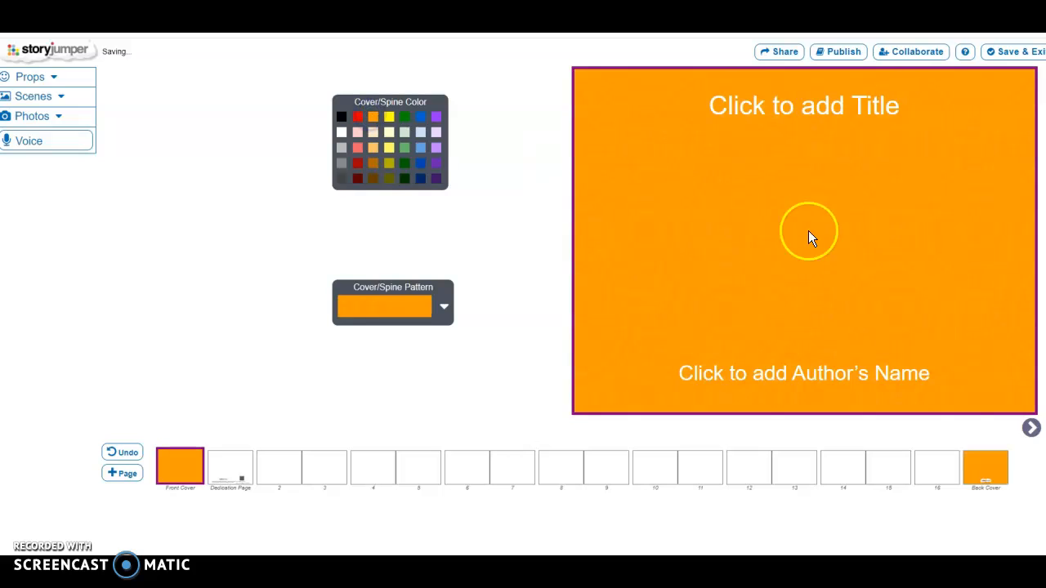
{"action": "left_click", "coordinate": [373, 148]}
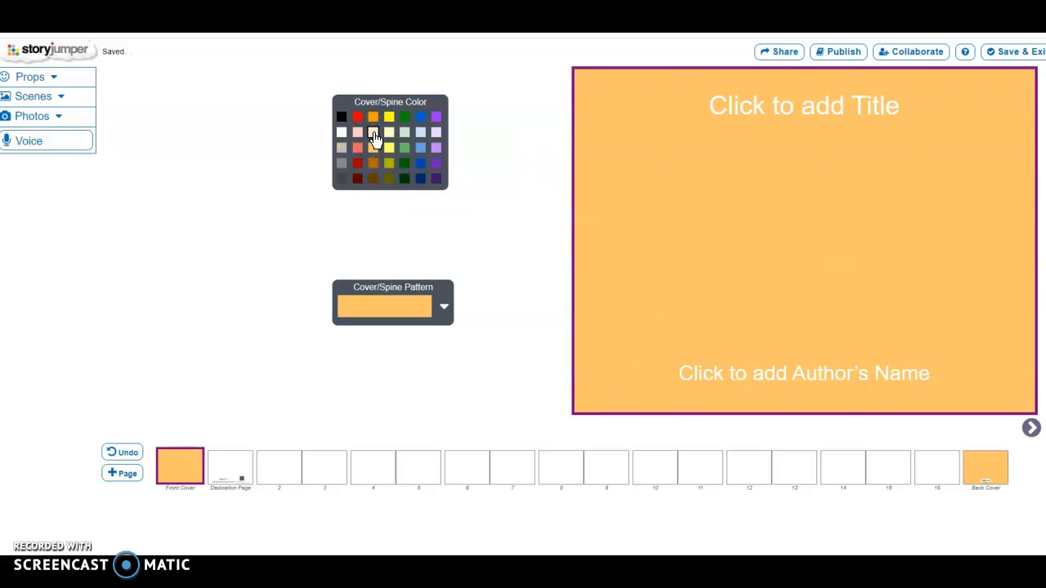
{"action": "left_click", "coordinate": [372, 133]}
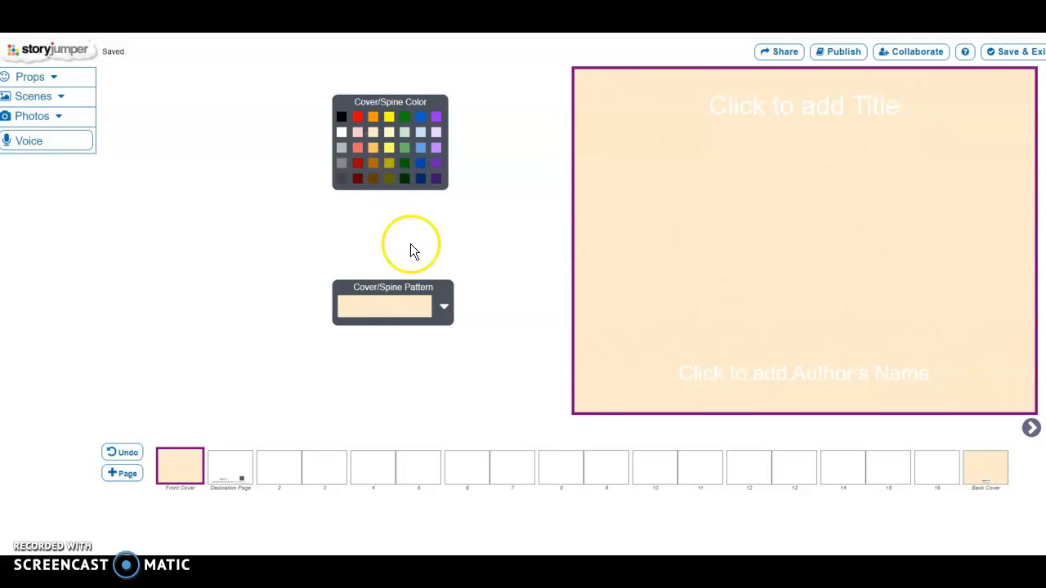
{"action": "left_click", "coordinate": [435, 304]}
{"action": "mouse_move", "coordinate": [445, 398]}
{"action": "left_mouse_down"}
{"action": "mouse_move", "coordinate": [440, 345]}
{"action": "mouse_move", "coordinate": [451, 402]}
{"action": "left_mouse_up"}
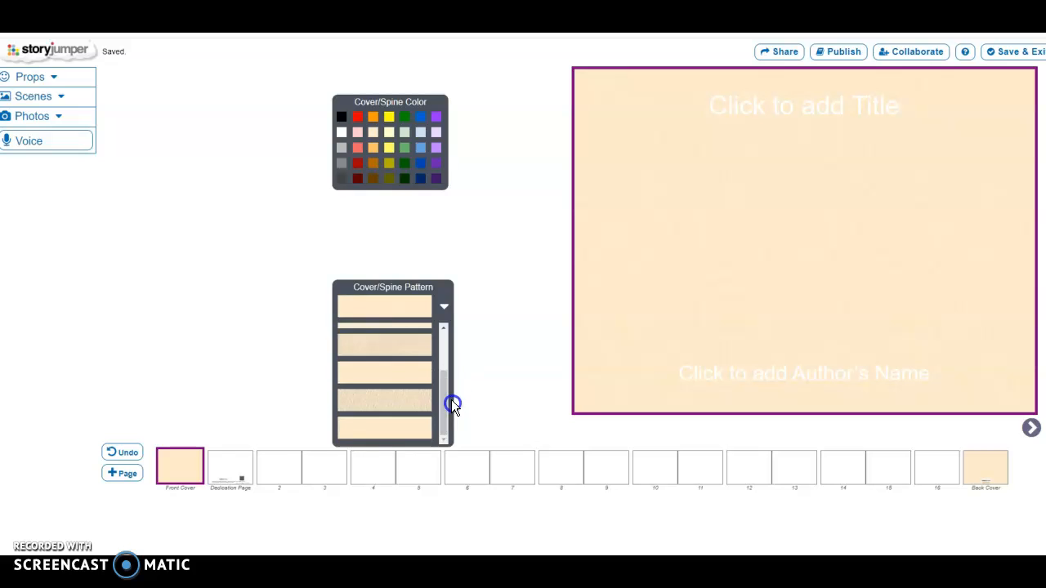
Step: Set the cover and spine color to dark orange and enter "Halloween" as the front cover title
{"action": "left_click", "coordinate": [372, 163]}
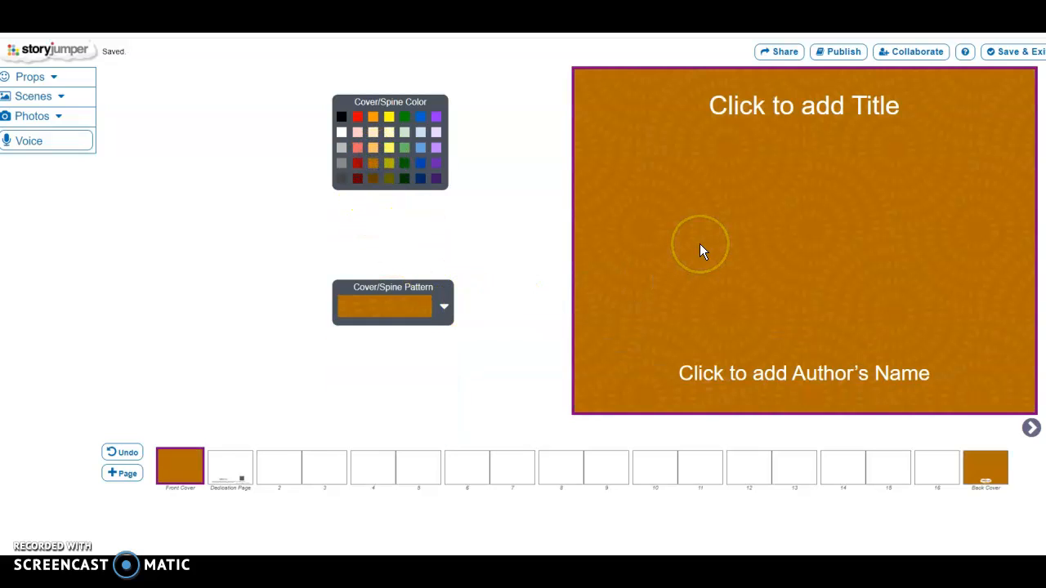
{"action": "left_click", "coordinate": [815, 111]}
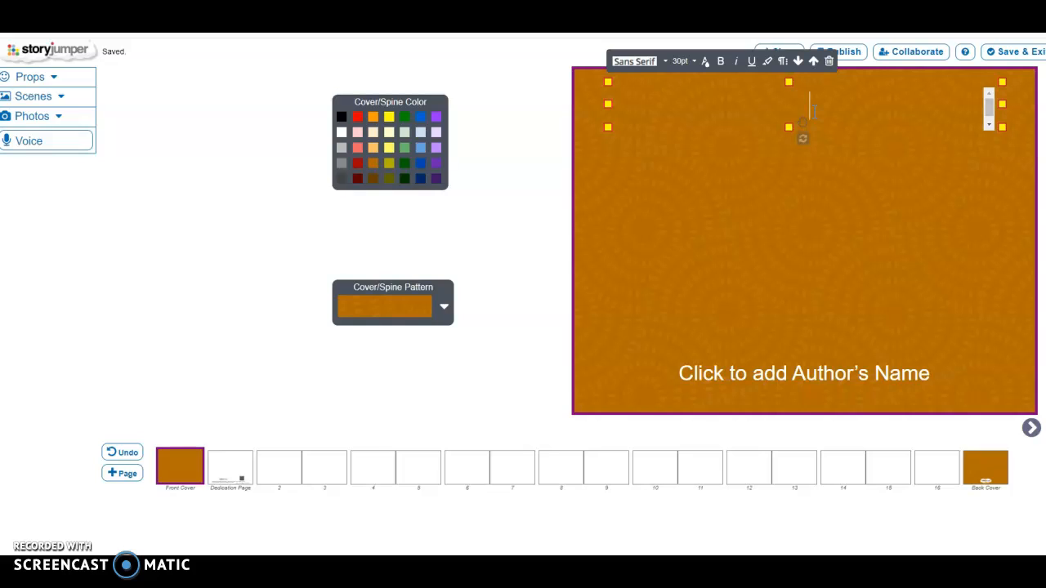
{"action": "type", "text": "Halloween"}
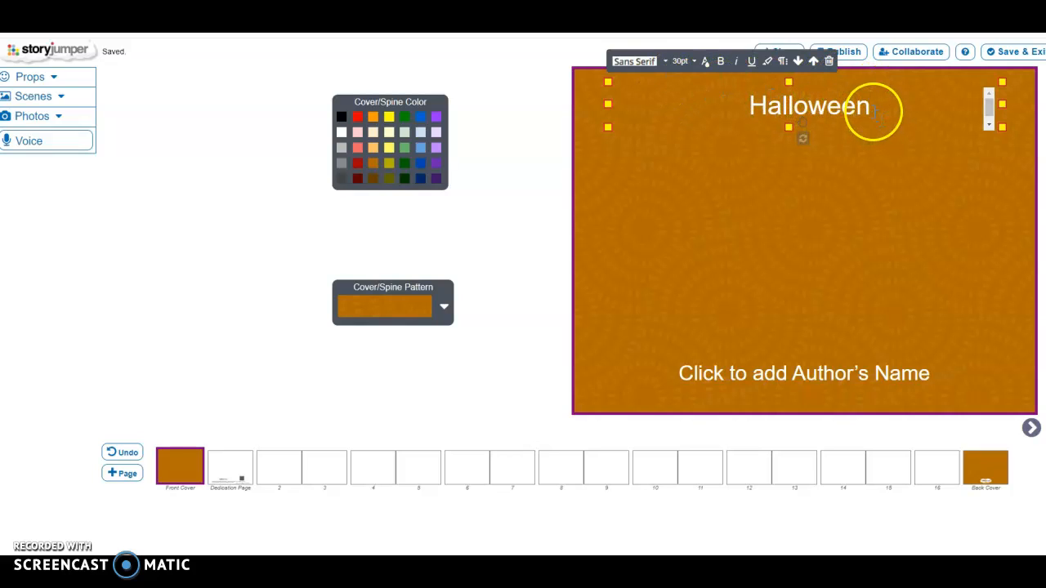
Step: Format the Halloween title in the Creepster font with black text
{"action": "left_click_drag", "start_coordinate": [873, 108], "coordinate": [740, 107]}
{"action": "left_click", "coordinate": [645, 61]}
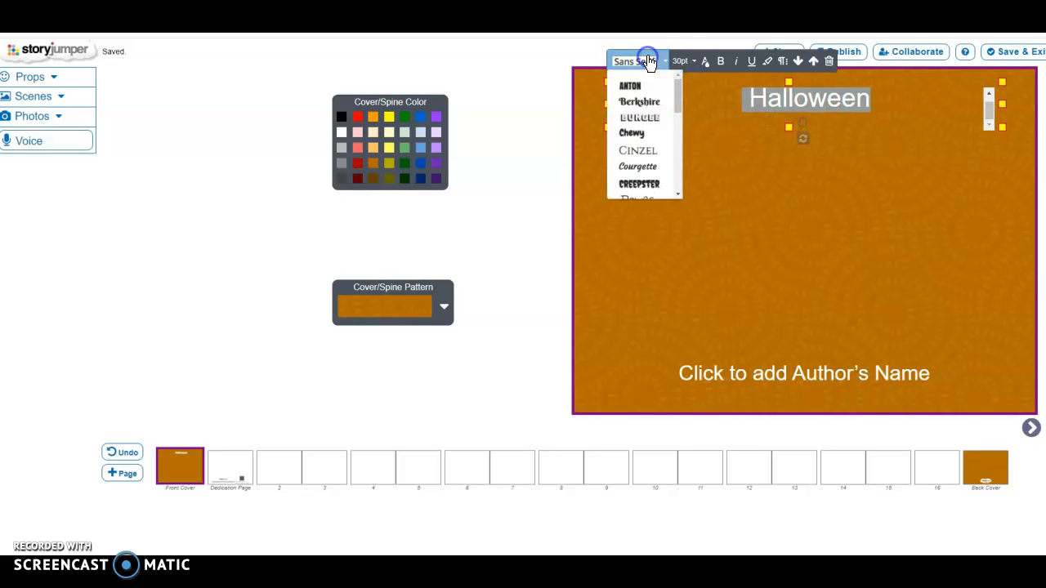
{"action": "left_click", "coordinate": [653, 187]}
{"action": "left_click_drag", "start_coordinate": [986, 109], "coordinate": [987, 102]}
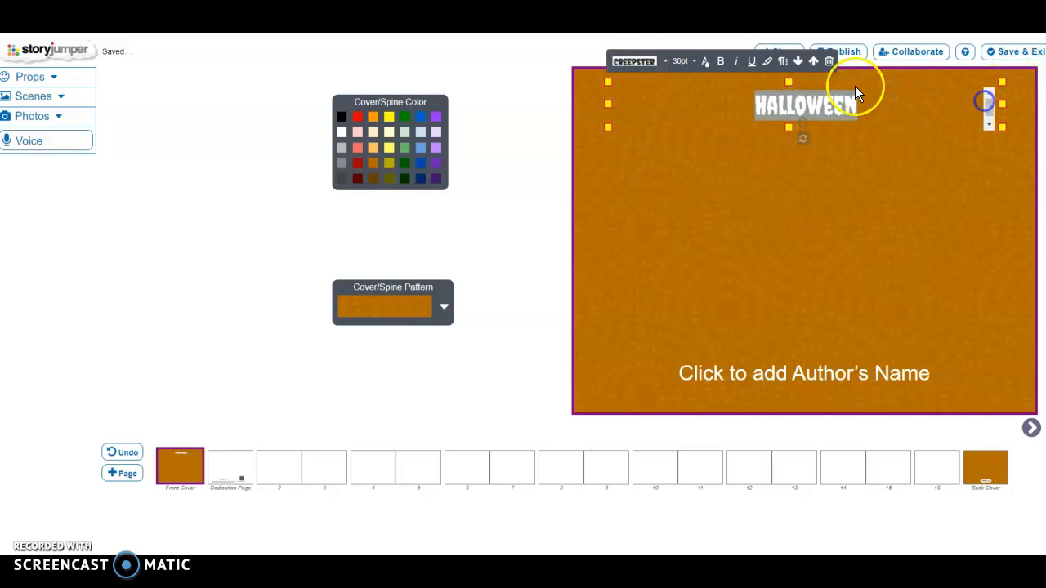
{"action": "left_click", "coordinate": [704, 63]}
{"action": "left_click", "coordinate": [639, 92]}
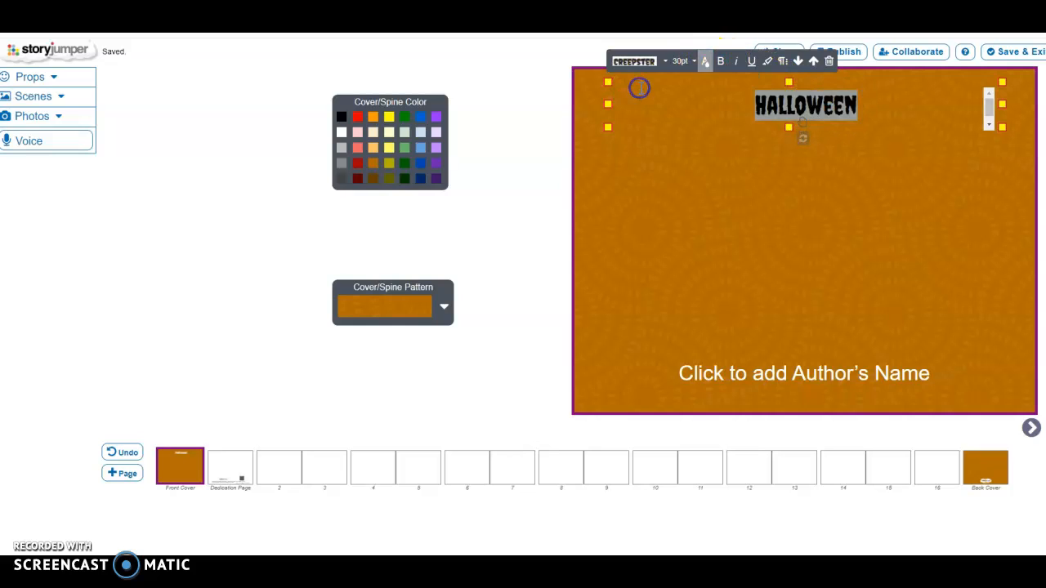
Step: Set the font size of the Halloween title to 60 pt
{"action": "left_click", "coordinate": [683, 62]}
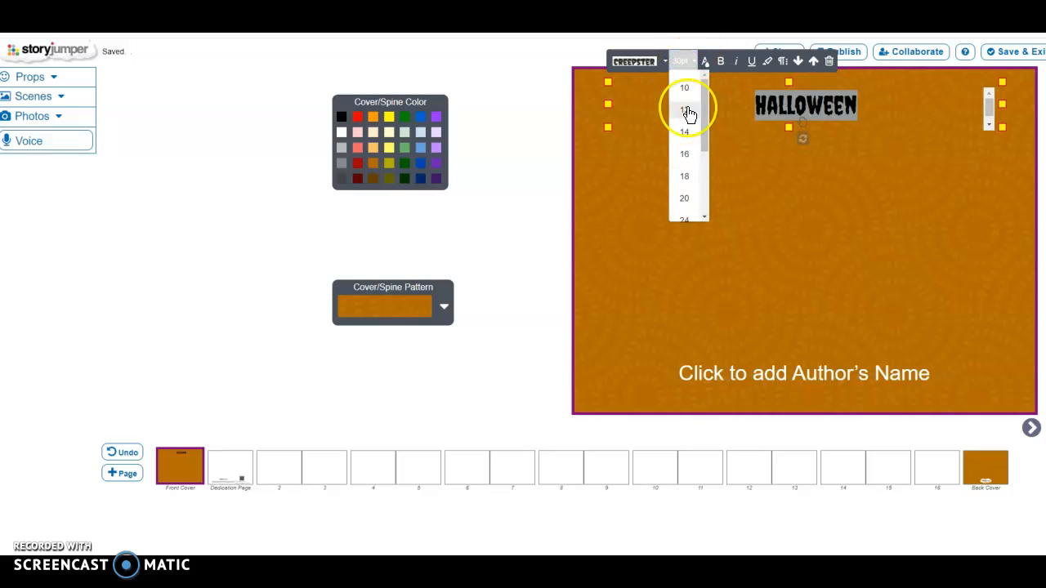
{"action": "left_click_drag", "start_coordinate": [705, 105], "coordinate": [724, 187]}
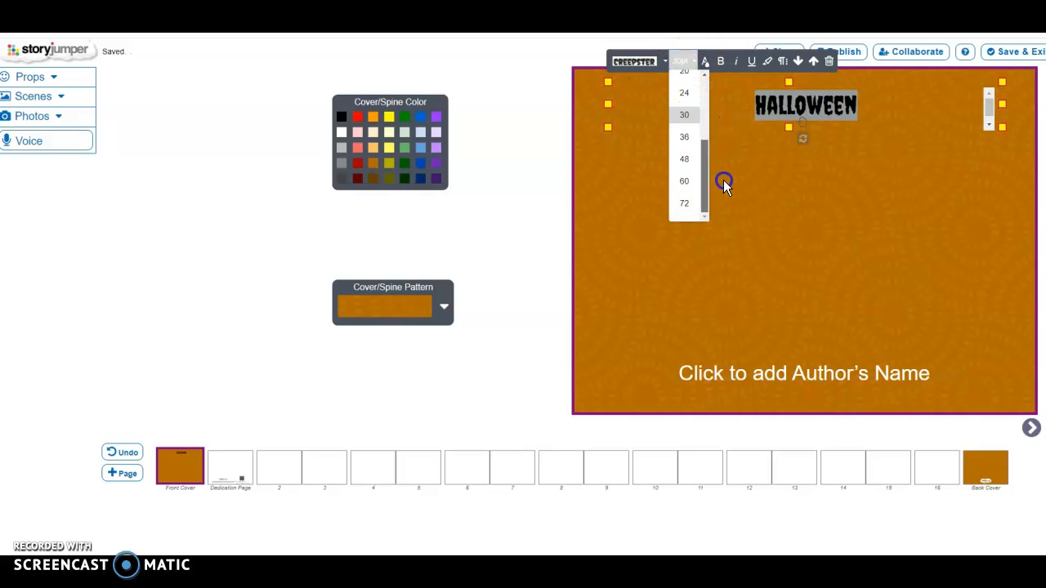
{"action": "left_click", "coordinate": [686, 159]}
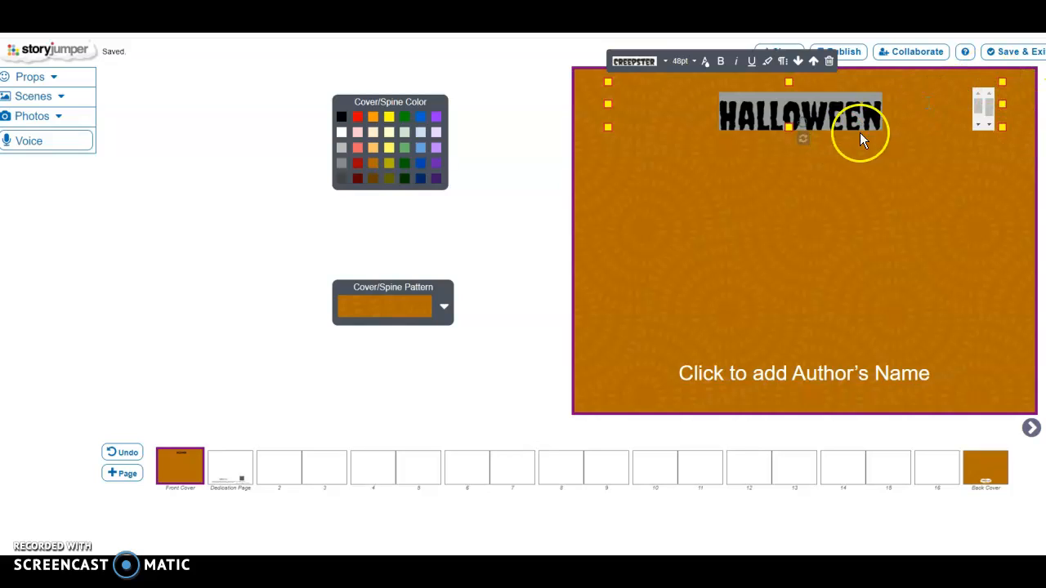
{"action": "left_click", "coordinate": [691, 59]}
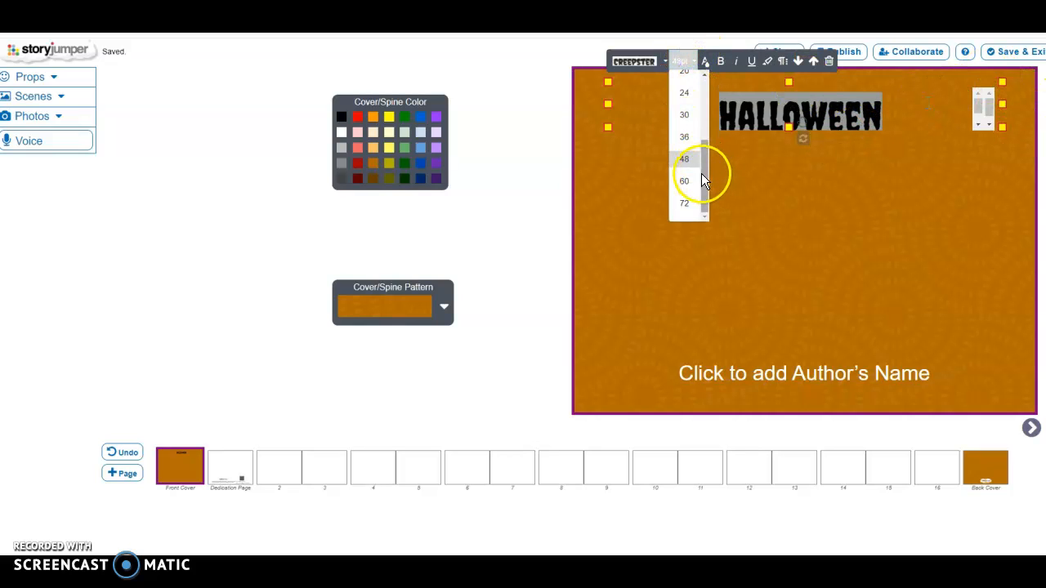
{"action": "left_click", "coordinate": [691, 180]}
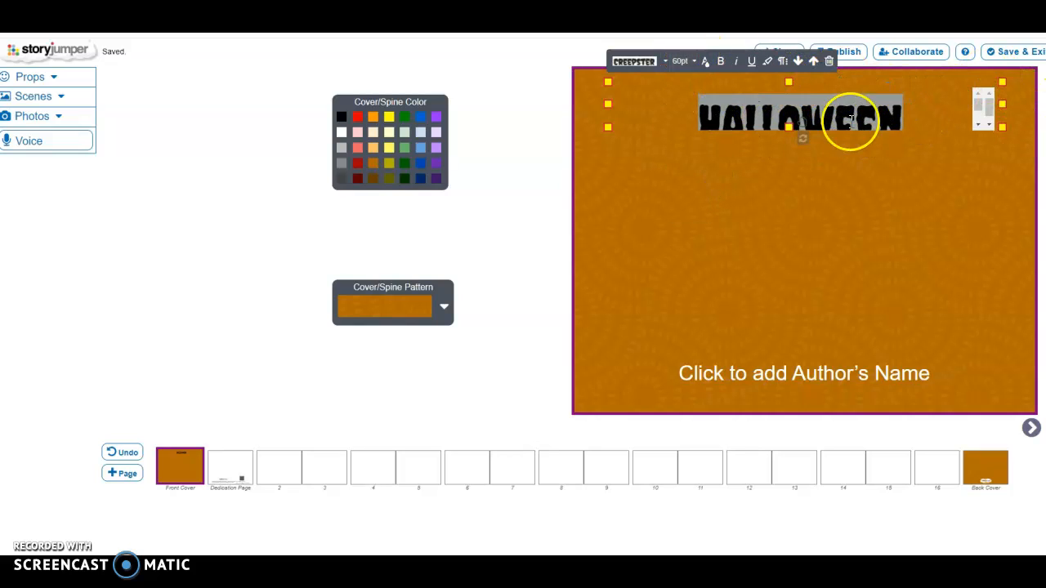
Step: Enlarge the title's text box until the whole word Halloween fits inside it
{"action": "left_click_drag", "start_coordinate": [791, 131], "coordinate": [900, 180]}
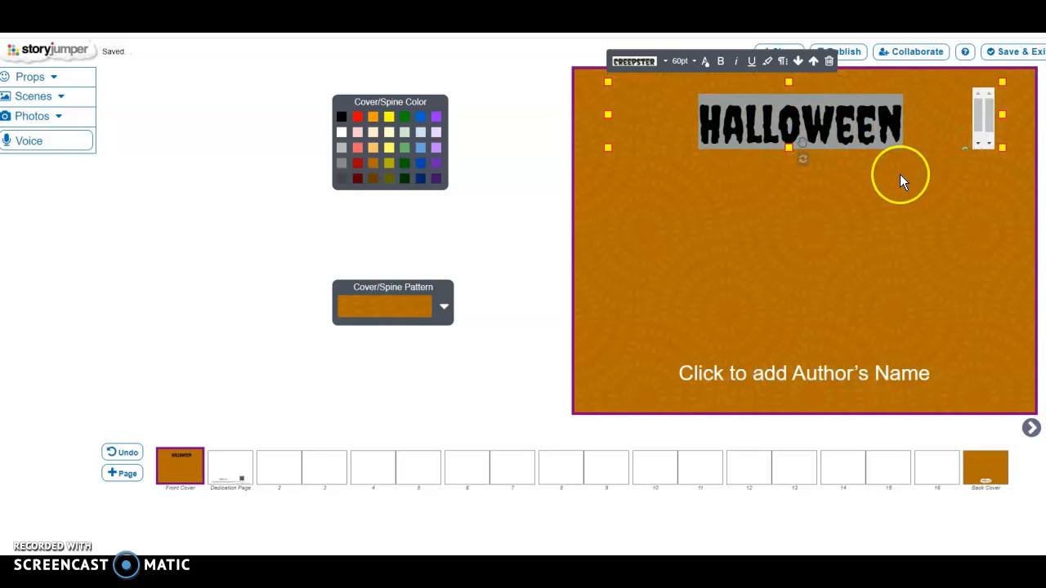
{"action": "left_click", "coordinate": [765, 160]}
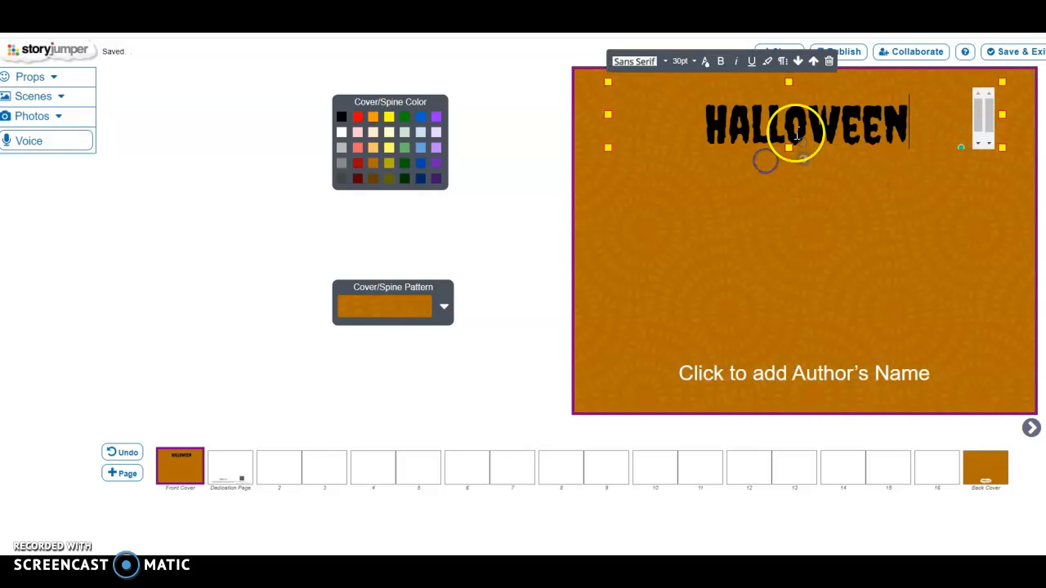
{"action": "left_click_drag", "start_coordinate": [1002, 147], "coordinate": [1010, 165]}
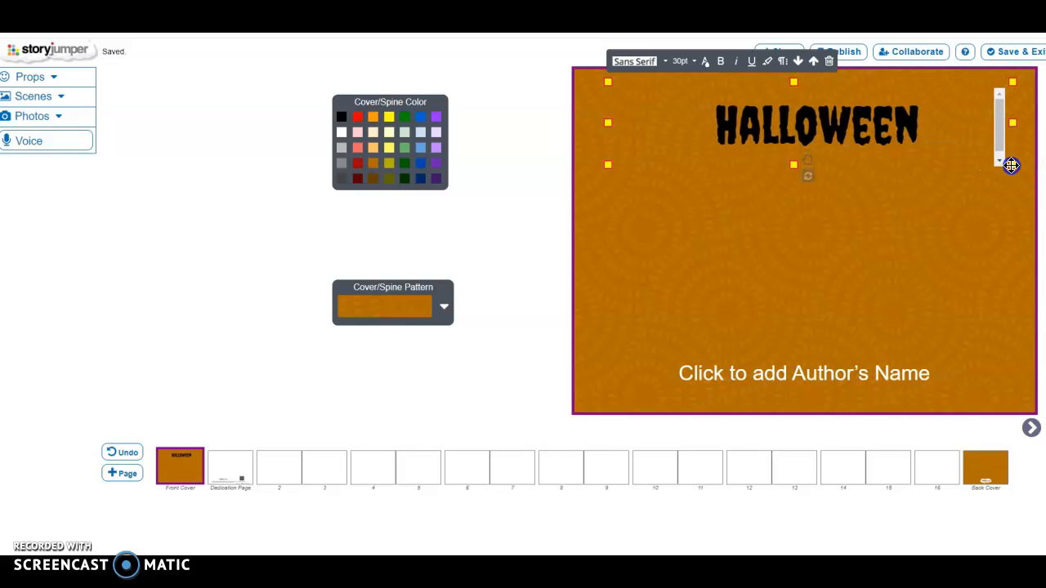
{"action": "left_click", "coordinate": [964, 184]}
Step: Move the Halloween title box slightly higher on the front cover
{"action": "left_click_drag", "start_coordinate": [817, 135], "coordinate": [844, 136]}
{"action": "left_click", "coordinate": [909, 220]}
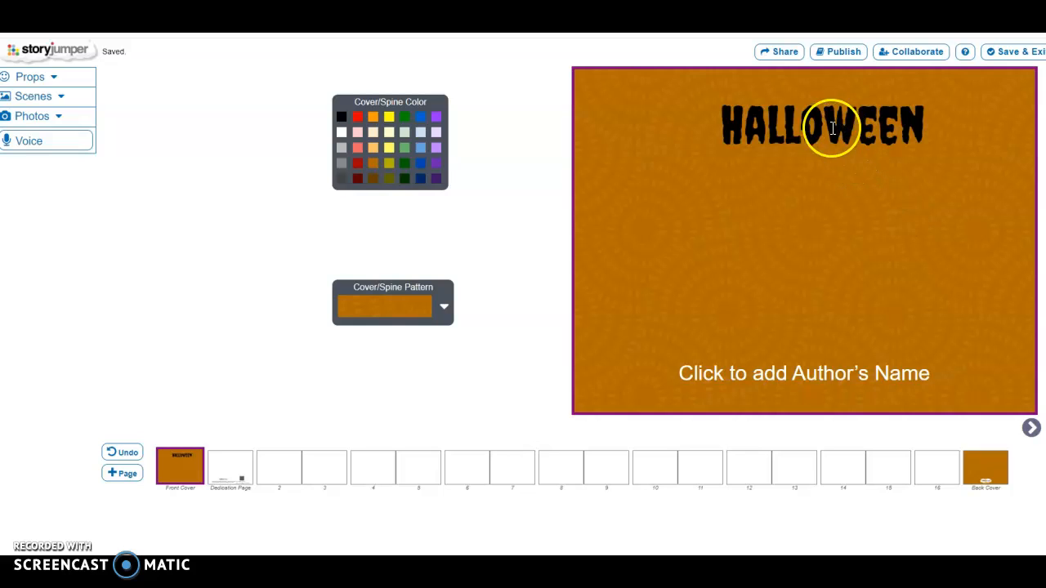
{"action": "left_click", "coordinate": [807, 132]}
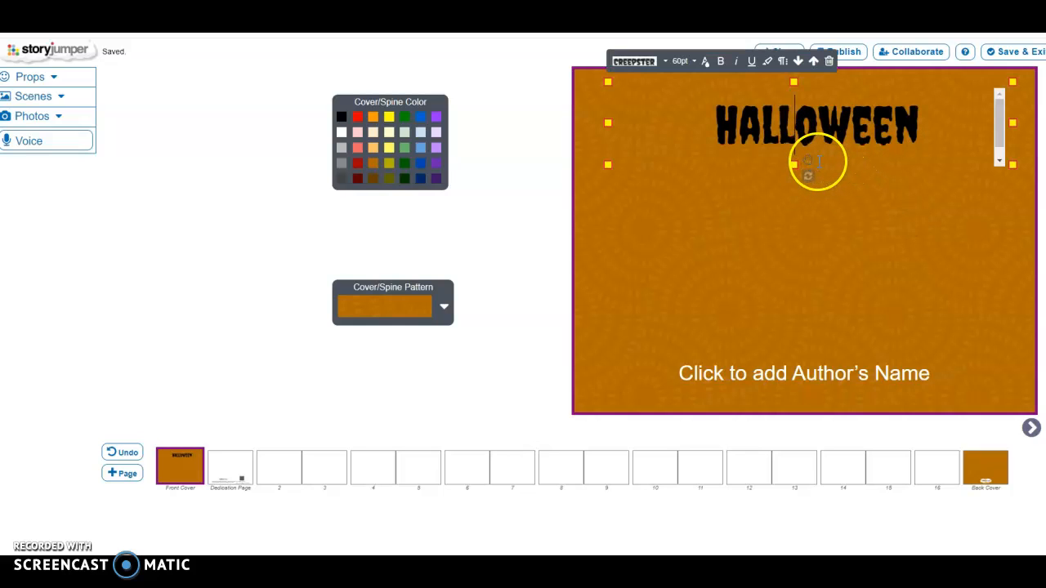
{"action": "mouse_move", "coordinate": [808, 161]}
{"action": "left_mouse_down"}
{"action": "mouse_move", "coordinate": [717, 145]}
{"action": "mouse_move", "coordinate": [709, 199]}
{"action": "mouse_move", "coordinate": [976, 236]}
{"action": "mouse_move", "coordinate": [792, 172]}
{"action": "mouse_move", "coordinate": [804, 138]}
{"action": "mouse_move", "coordinate": [809, 152]}
{"action": "left_mouse_up"}
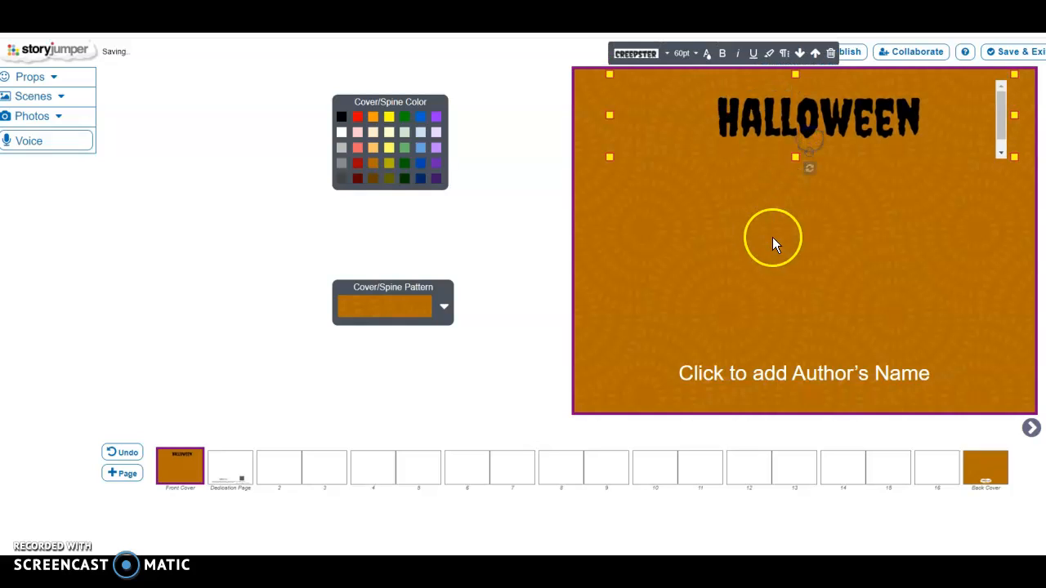
Step: Enter TeacherTech as the author's name on the front cover
{"action": "left_click", "coordinate": [771, 373]}
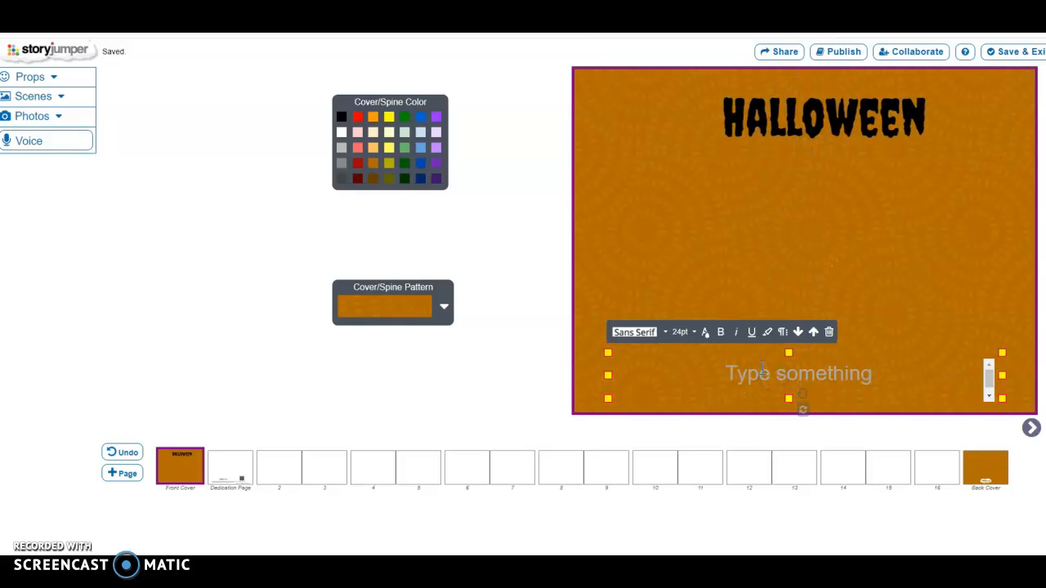
{"action": "type", "text": "T"}
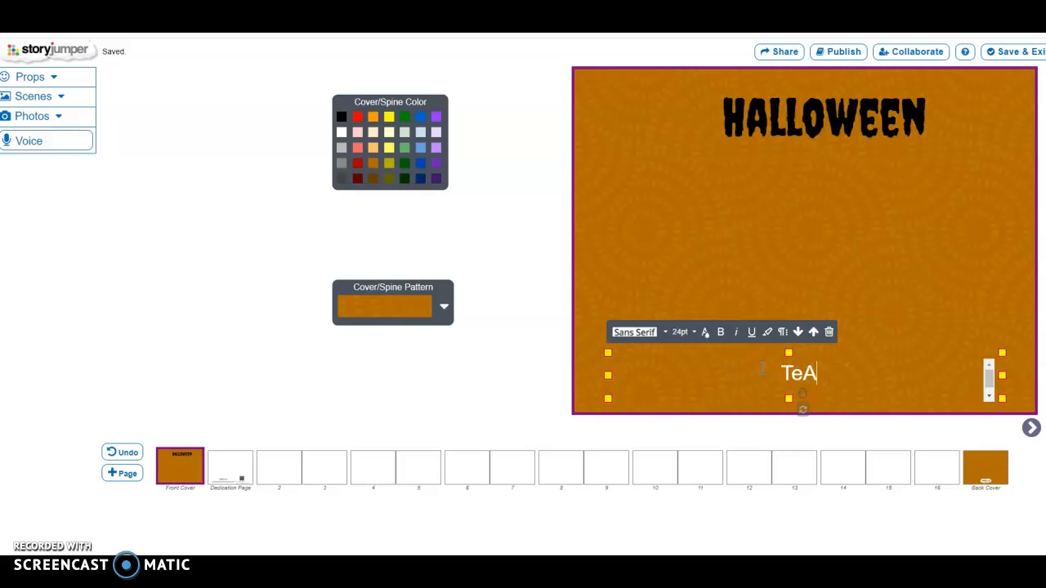
{"action": "type", "text": "eacherTech"}
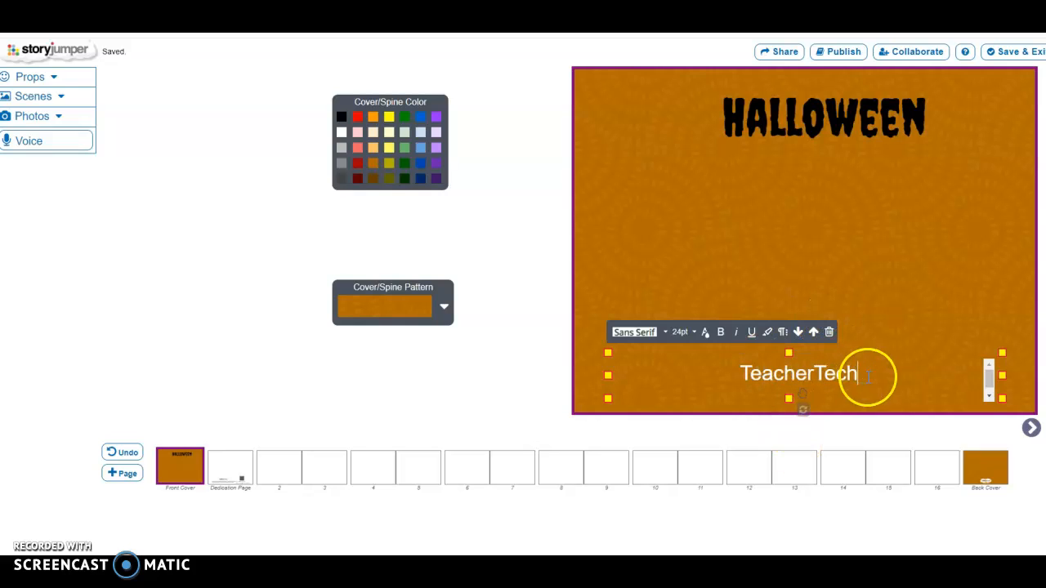
Step: Format the author's name on the front cover in black 30 pt Creepster
{"action": "left_click_drag", "start_coordinate": [859, 374], "coordinate": [741, 374]}
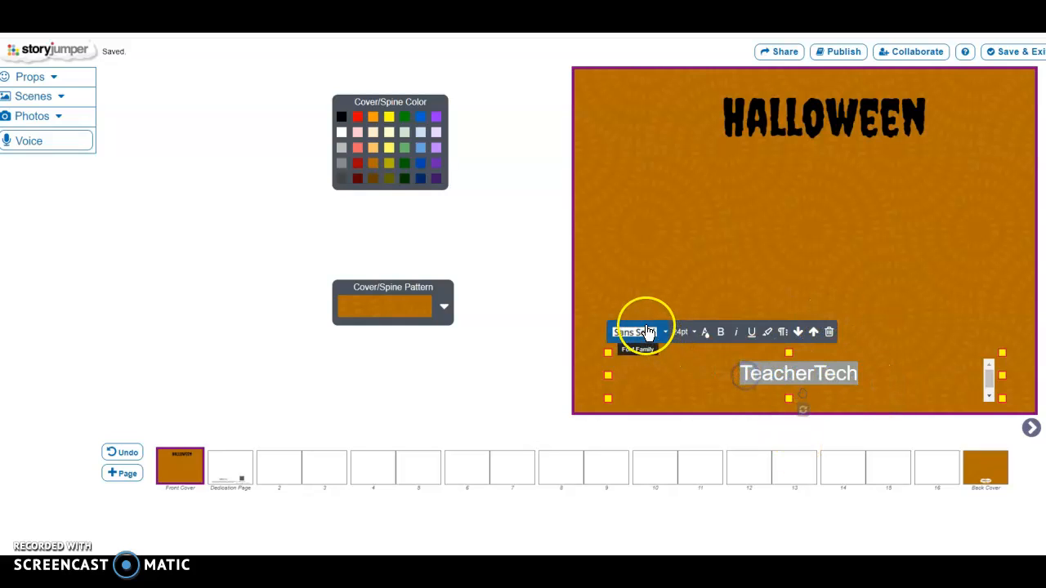
{"action": "left_click", "coordinate": [644, 331]}
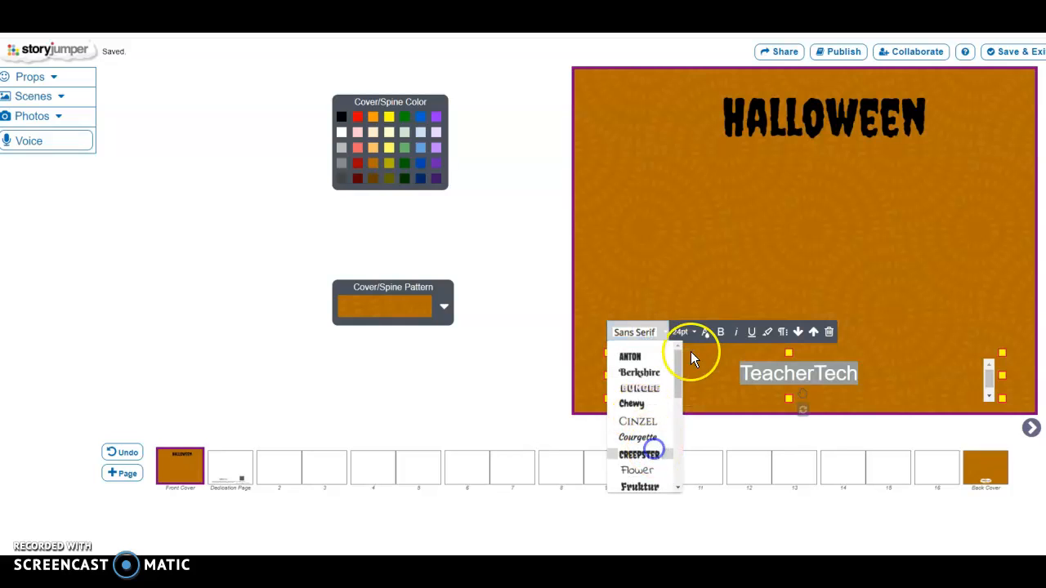
{"action": "left_click", "coordinate": [639, 455]}
{"action": "left_click", "coordinate": [706, 331]}
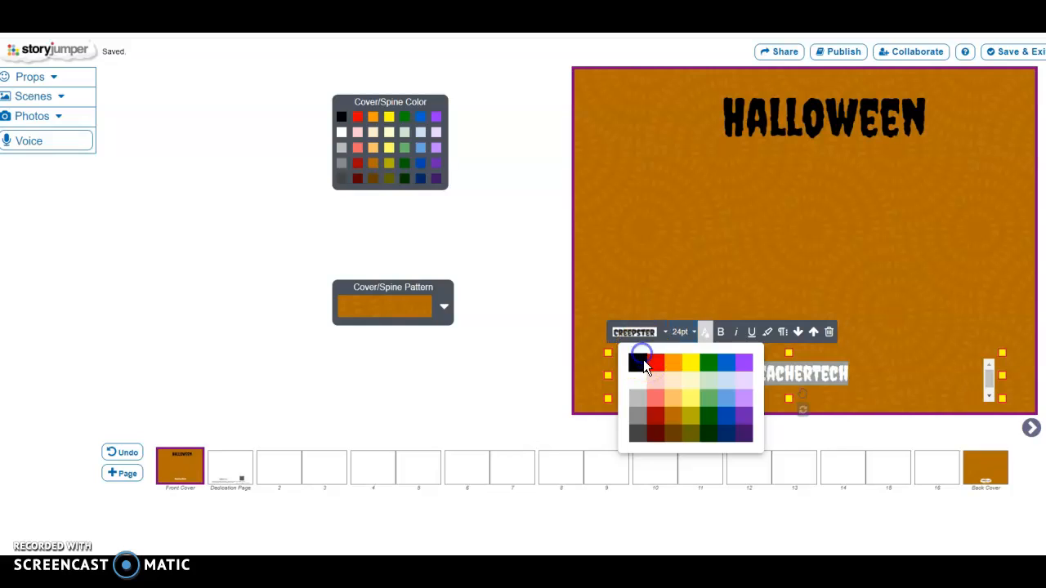
{"action": "left_click", "coordinate": [642, 360]}
{"action": "left_click", "coordinate": [684, 332]}
{"action": "left_click_drag", "start_coordinate": [705, 417], "coordinate": [713, 450]}
{"action": "left_click", "coordinate": [687, 445]}
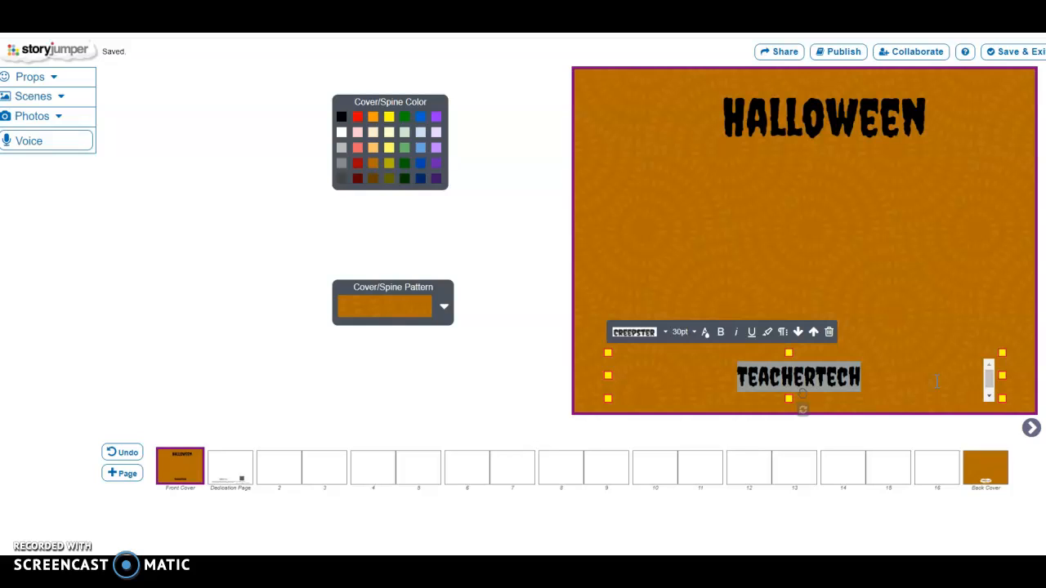
{"action": "left_click", "coordinate": [855, 294]}
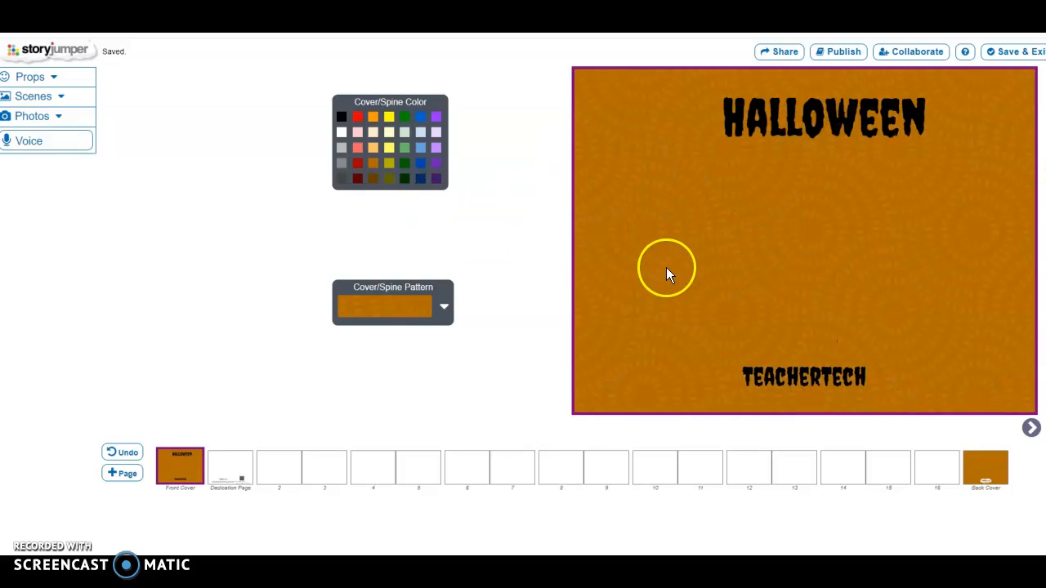
Step: Add the message "To my 2020 students." to the dedication page
{"action": "left_click", "coordinate": [234, 474]}
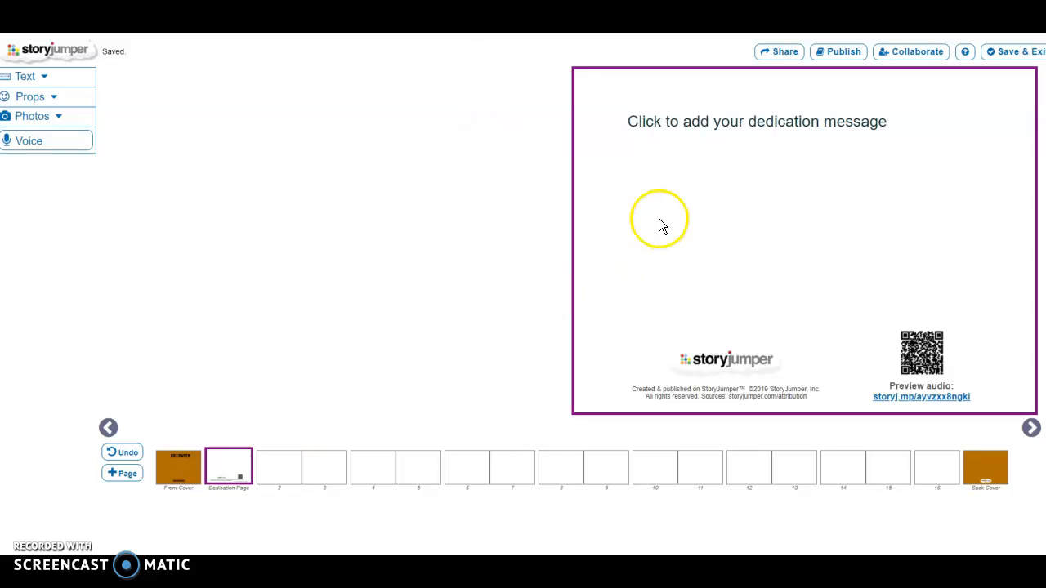
{"action": "left_click", "coordinate": [689, 123]}
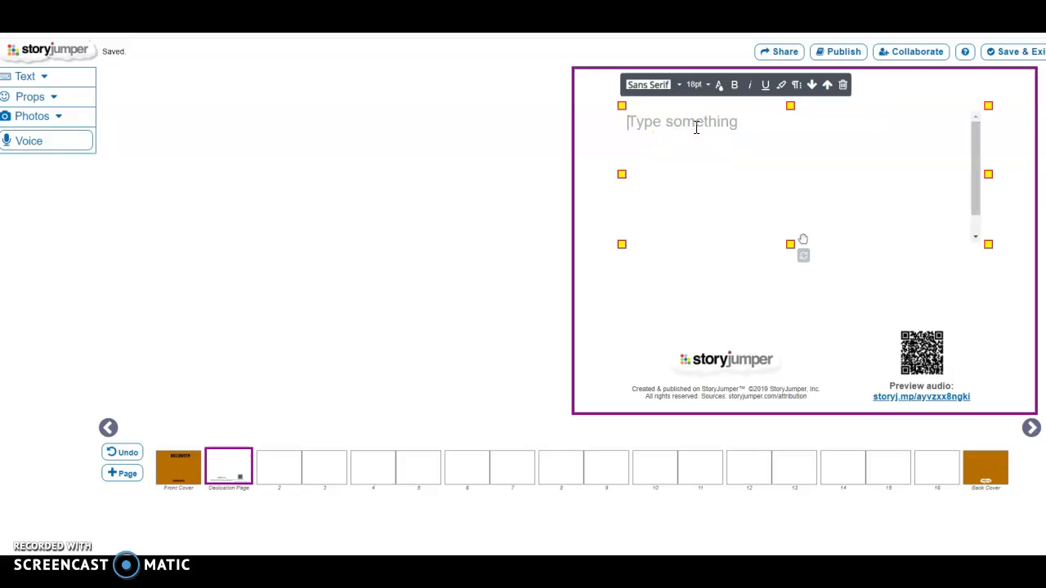
{"action": "type", "text": "To my 2020 students."}
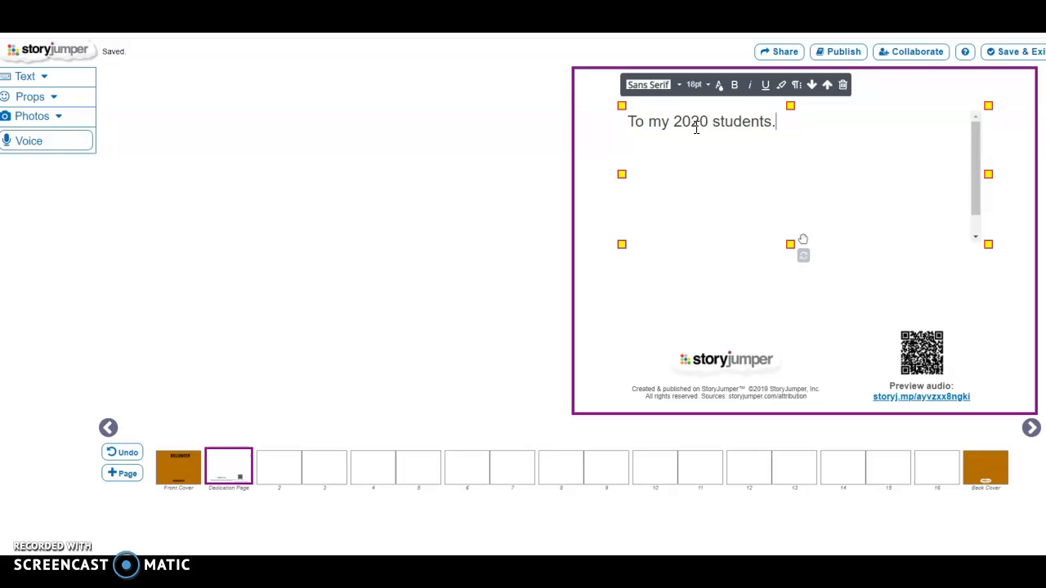
{"action": "left_click", "coordinate": [773, 317]}
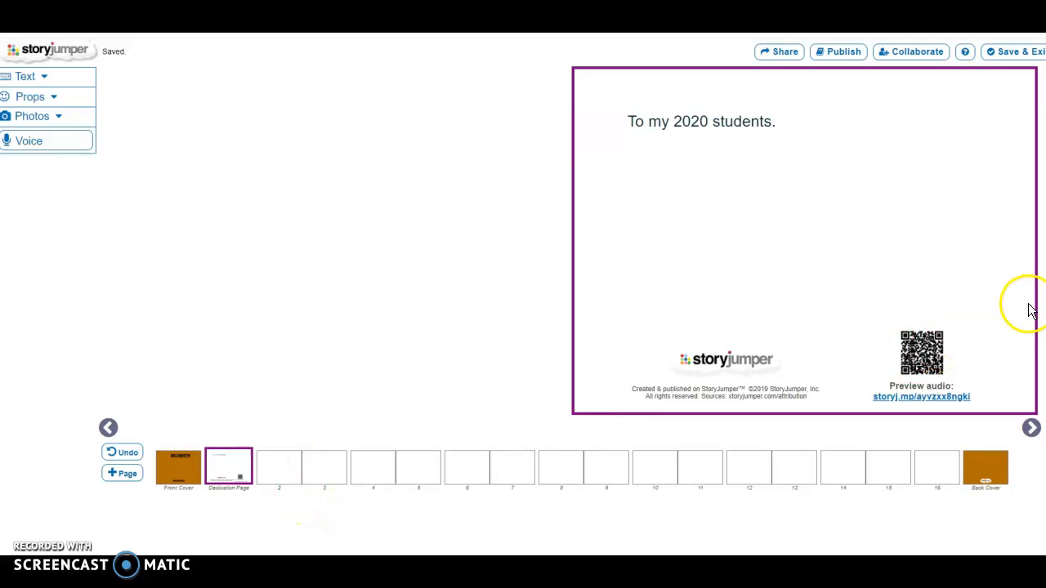
Step: Go to the spread with pages 2 and 3 and select page 2
{"action": "left_click", "coordinate": [1032, 429]}
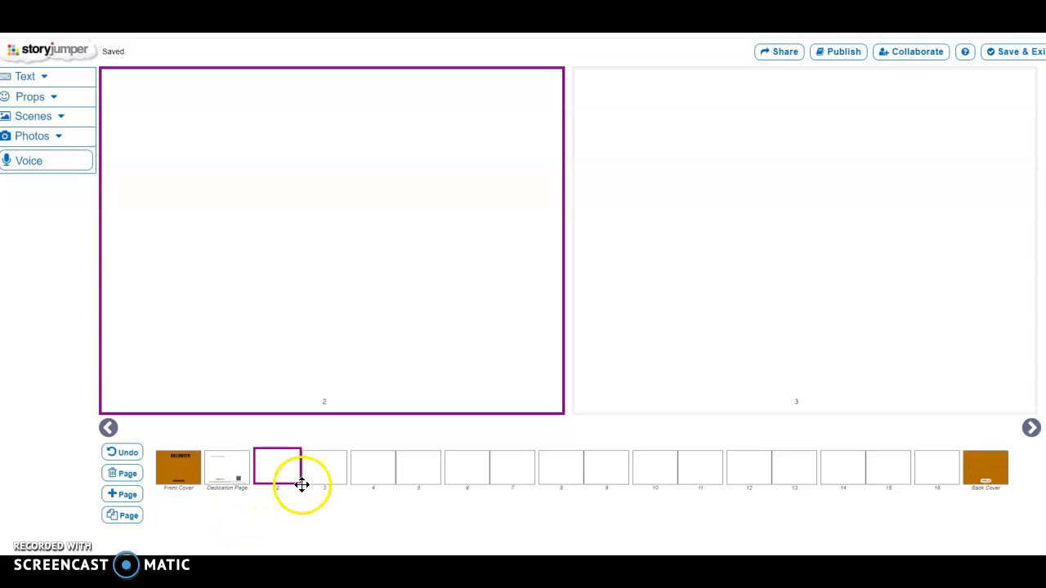
{"action": "left_click", "coordinate": [340, 462]}
{"action": "left_click", "coordinate": [292, 473]}
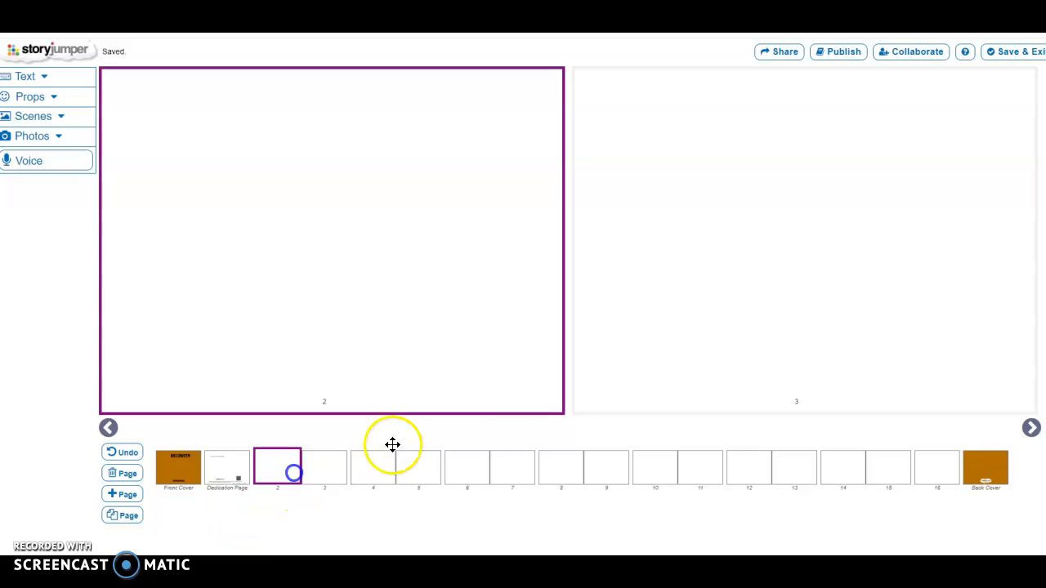
{"action": "left_click", "coordinate": [870, 259]}
{"action": "left_click", "coordinate": [480, 190]}
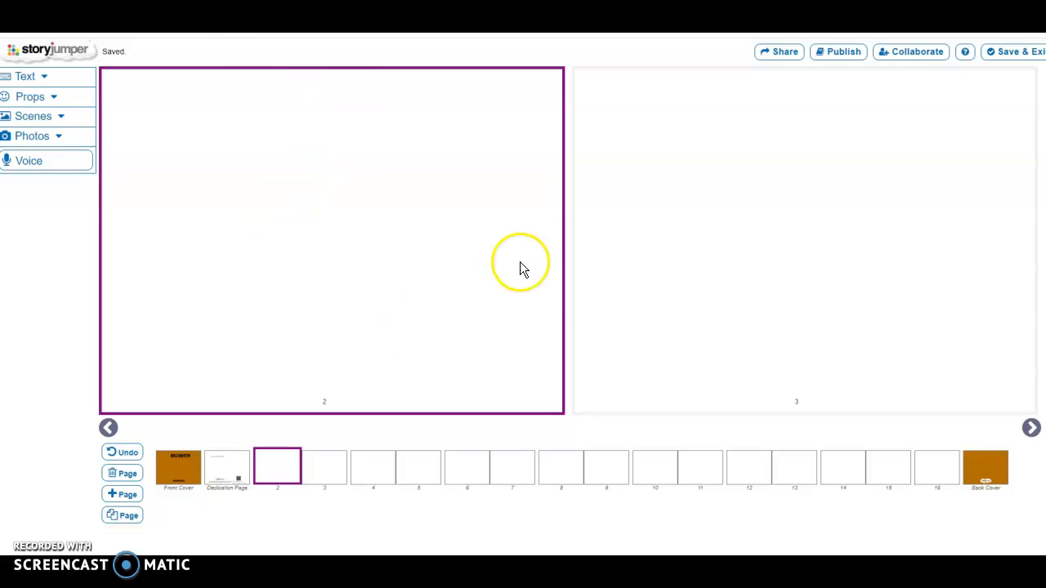
Step: Find the Halloween scenes and apply the one with the house, bats, bare tree and full moon to page 2
{"action": "left_click", "coordinate": [63, 121]}
{"action": "left_click", "coordinate": [65, 136]}
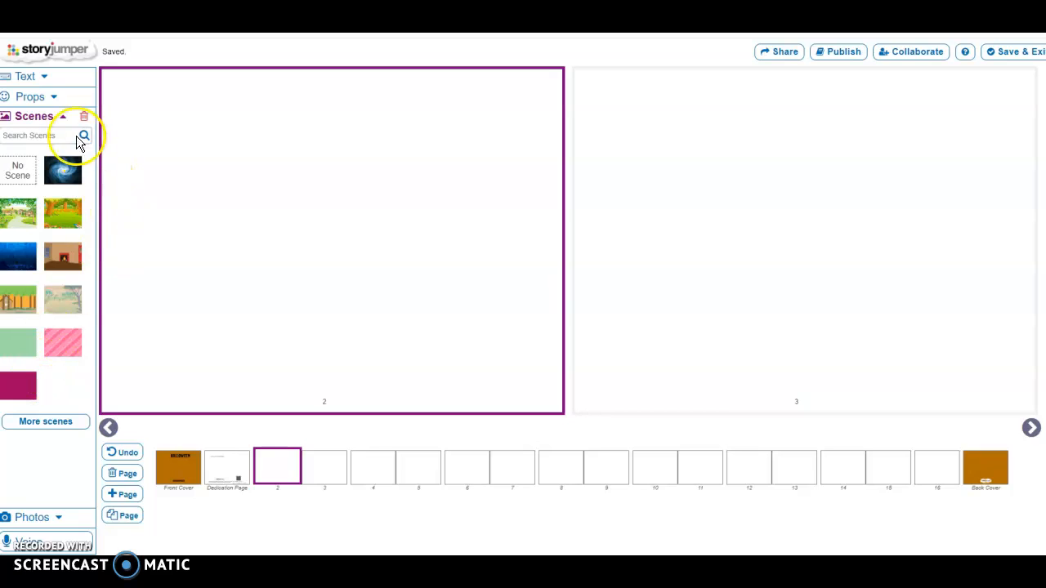
{"action": "left_click", "coordinate": [27, 430]}
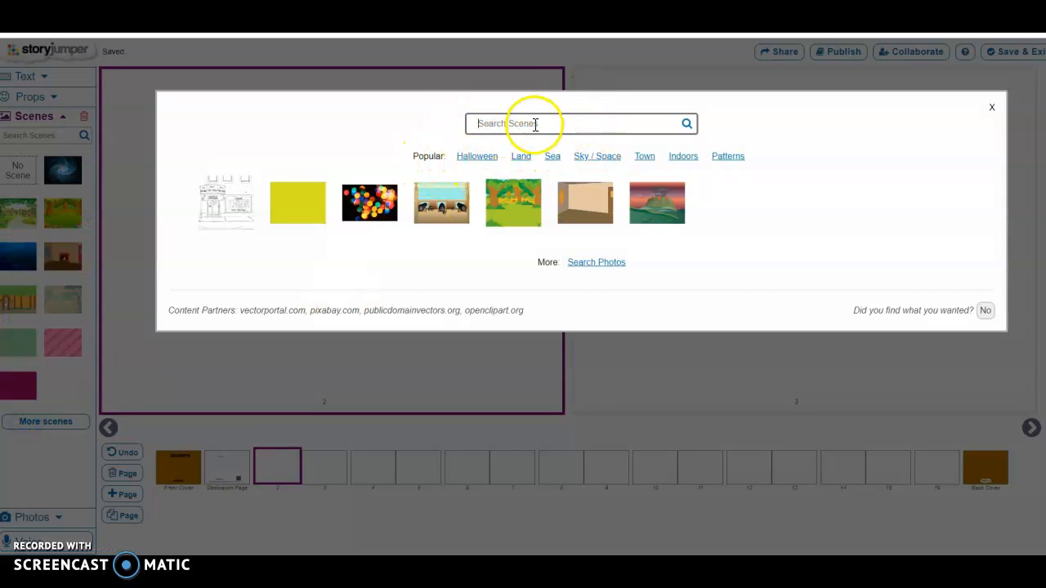
{"action": "left_click", "coordinate": [482, 159]}
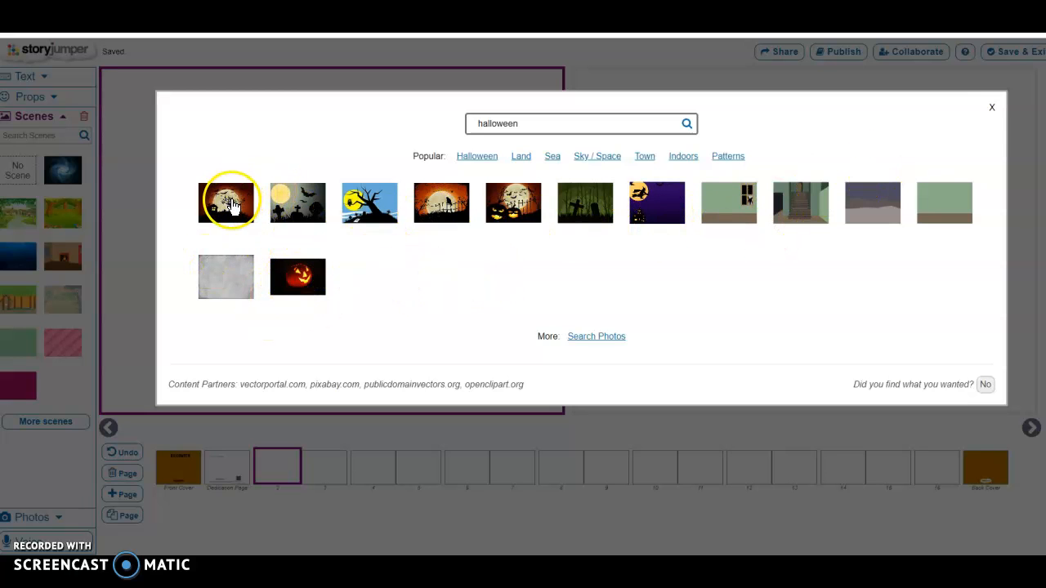
{"action": "left_click", "coordinate": [231, 204]}
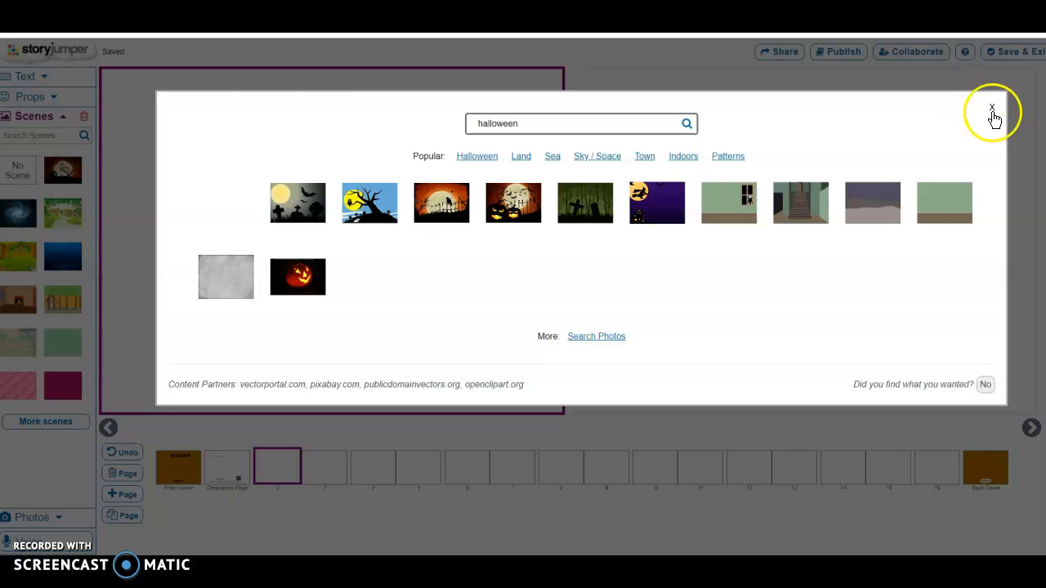
{"action": "left_click", "coordinate": [995, 111]}
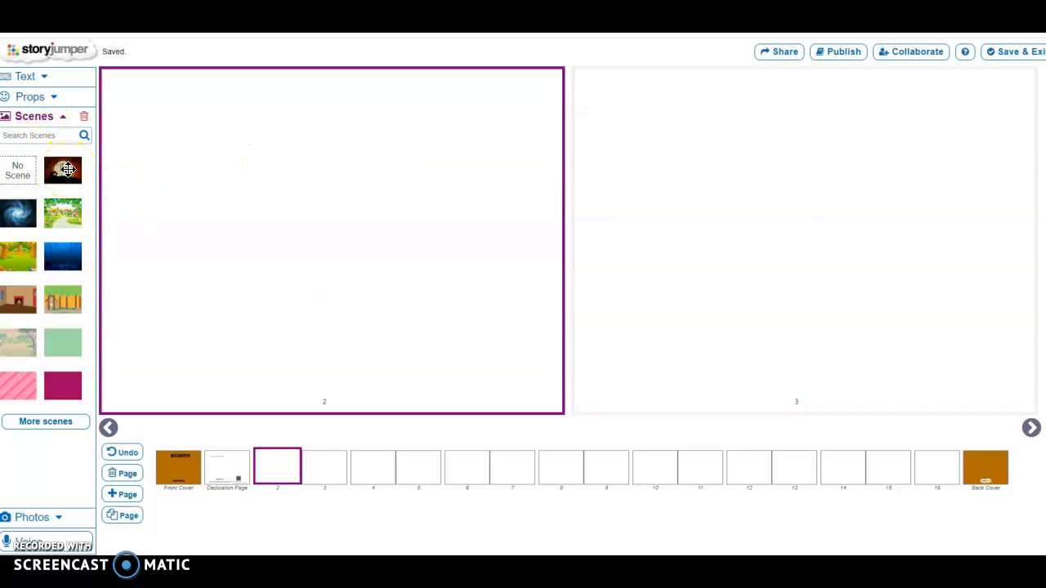
{"action": "left_click", "coordinate": [67, 169]}
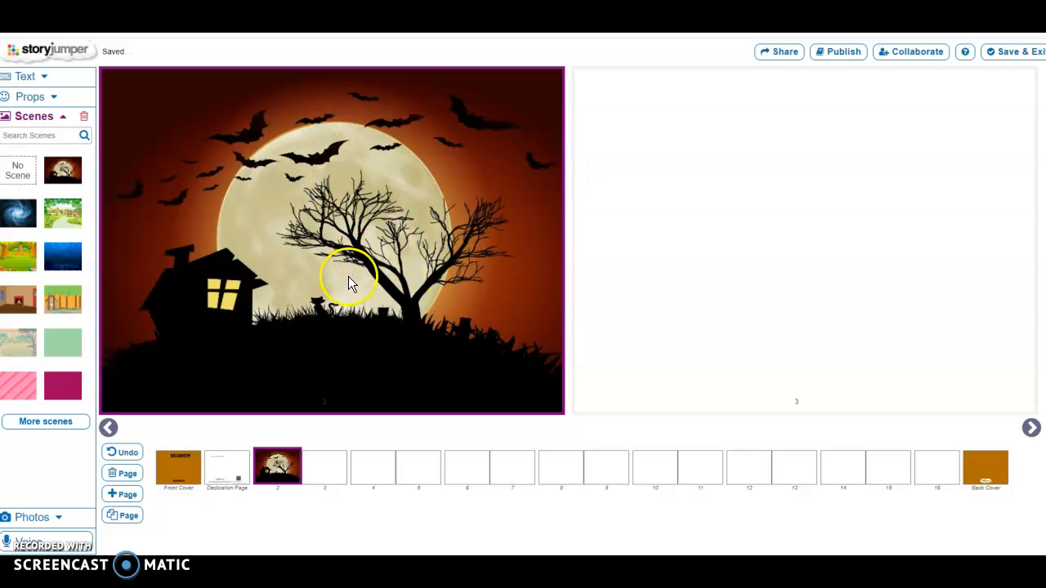
Step: Apply the same moonlit Halloween scene to page 3, and undo it
{"action": "left_click", "coordinate": [638, 225]}
{"action": "left_click", "coordinate": [54, 174]}
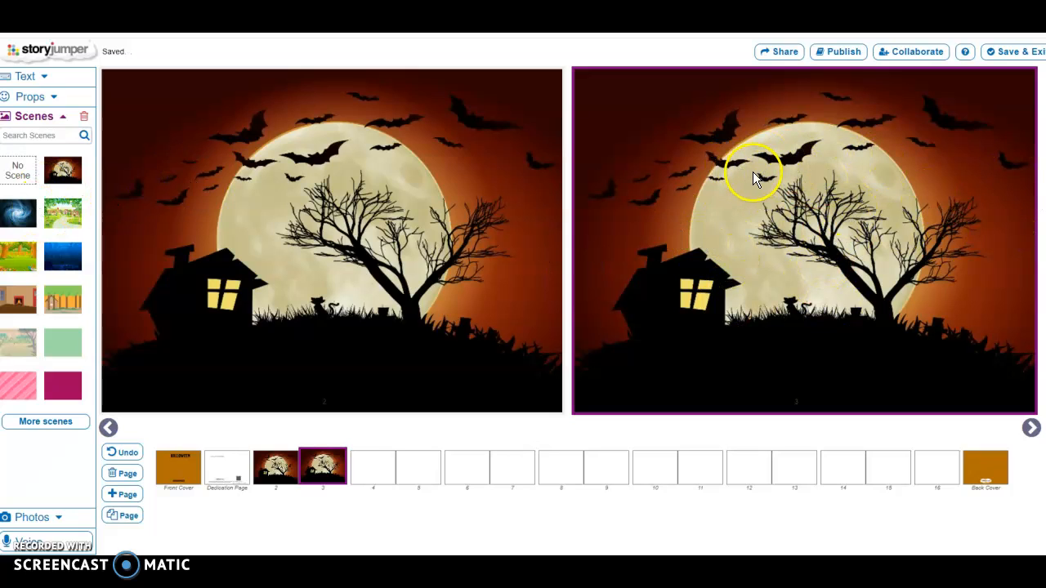
{"action": "left_click", "coordinate": [127, 453]}
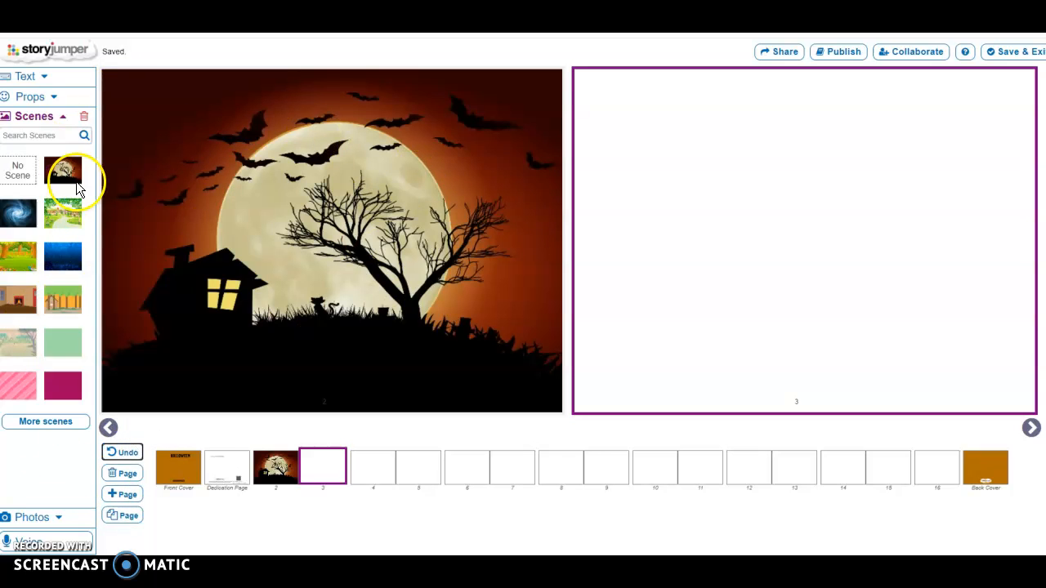
Step: Place a speech bubble with its tail pointing right in the upper part of page 2, containing "Enter text here."
{"action": "left_click", "coordinate": [43, 77]}
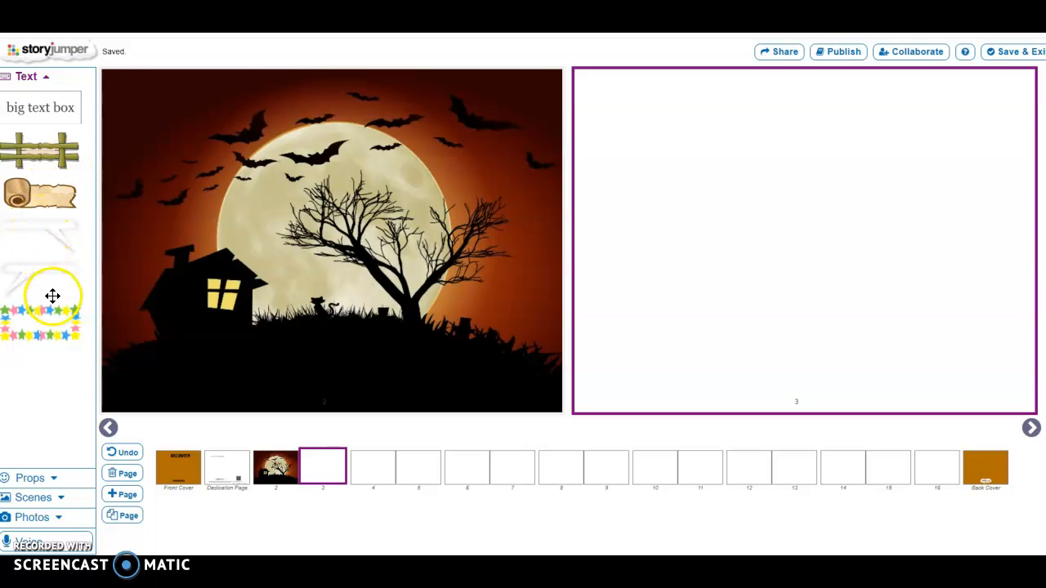
{"action": "left_click", "coordinate": [61, 233]}
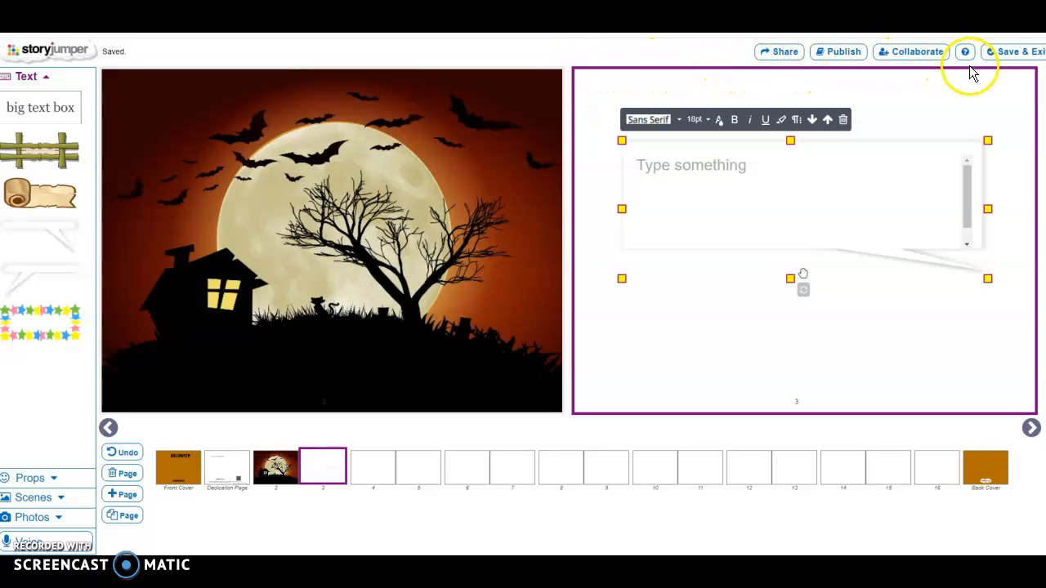
{"action": "left_click", "coordinate": [725, 150]}
{"action": "left_click_drag", "start_coordinate": [803, 275], "coordinate": [348, 227]}
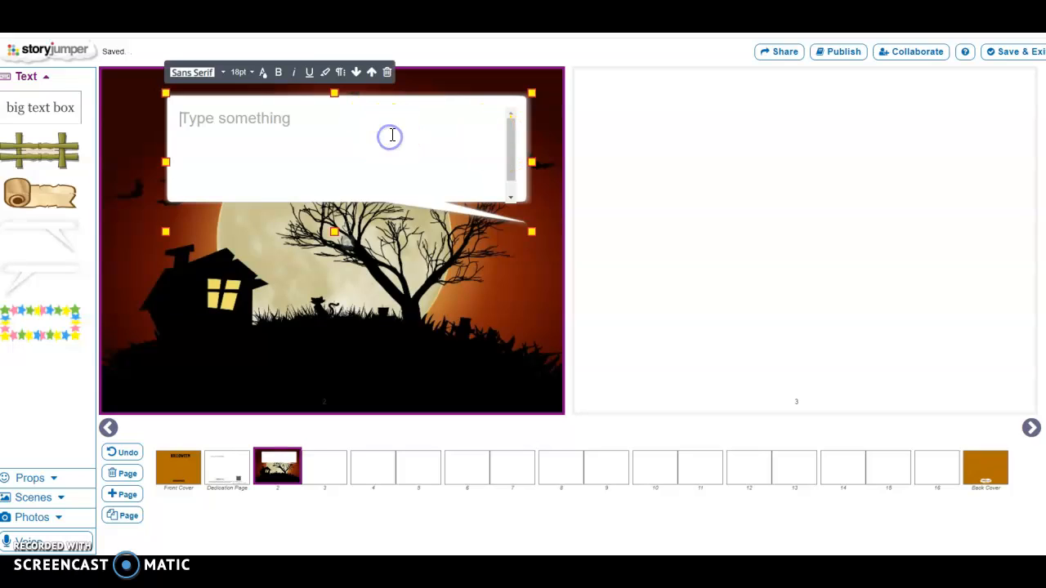
{"action": "type", "text": "Enter text here."}
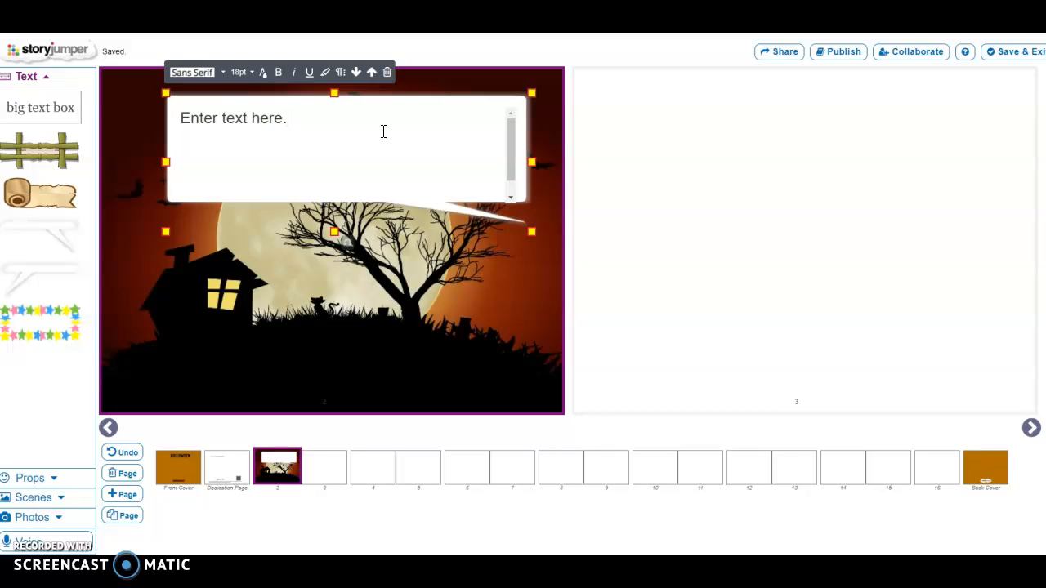
Step: Format the speech bubble's text on page 2 in the Creepster font with orange text
{"action": "left_click_drag", "start_coordinate": [292, 127], "coordinate": [201, 124]}
{"action": "left_click_drag", "start_coordinate": [288, 121], "coordinate": [186, 133]}
{"action": "left_click", "coordinate": [294, 123]}
{"action": "left_click", "coordinate": [196, 72]}
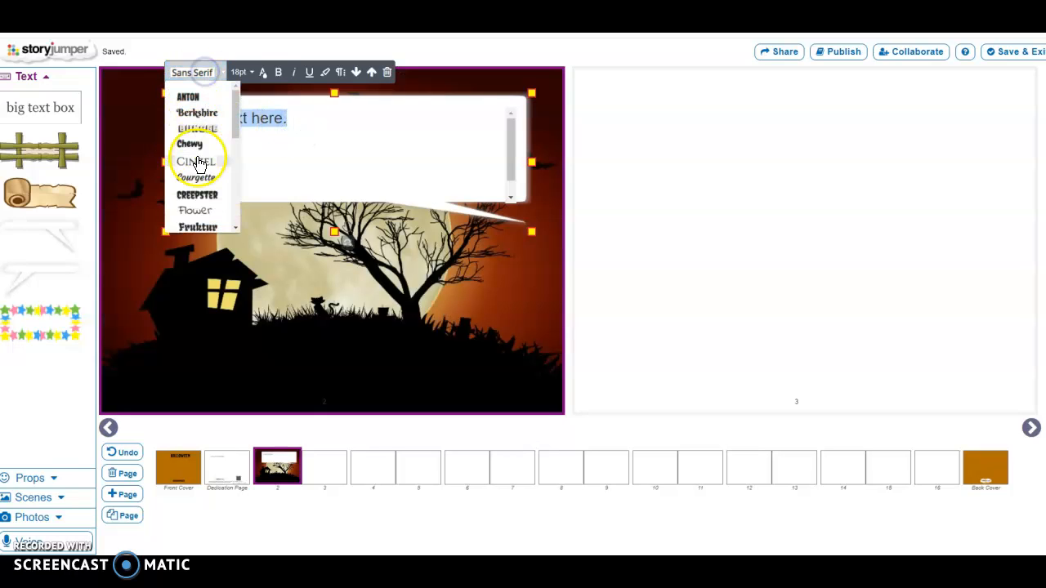
{"action": "left_click", "coordinate": [220, 194]}
{"action": "left_click", "coordinate": [263, 72]}
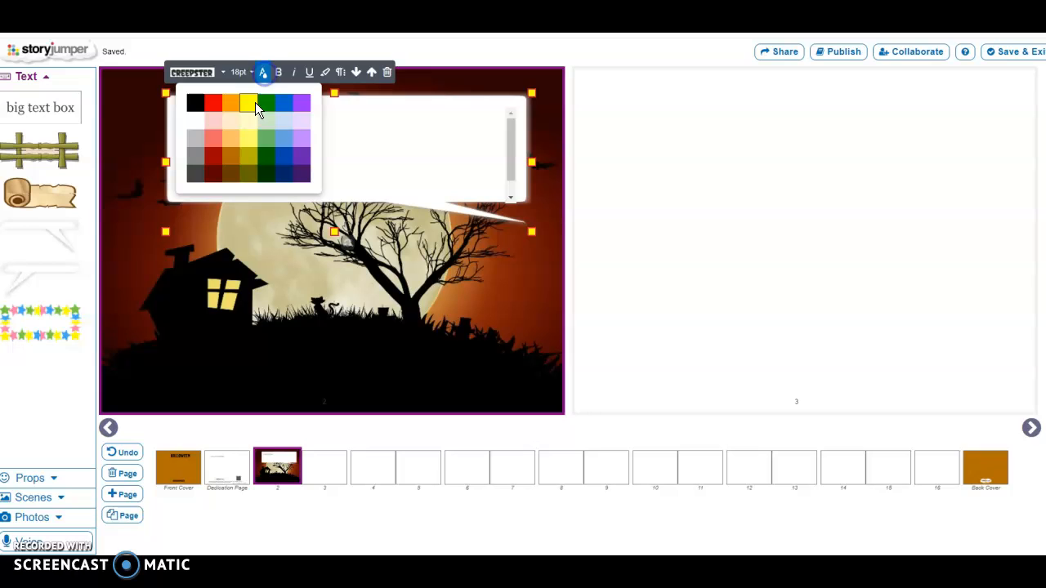
{"action": "left_click", "coordinate": [230, 107]}
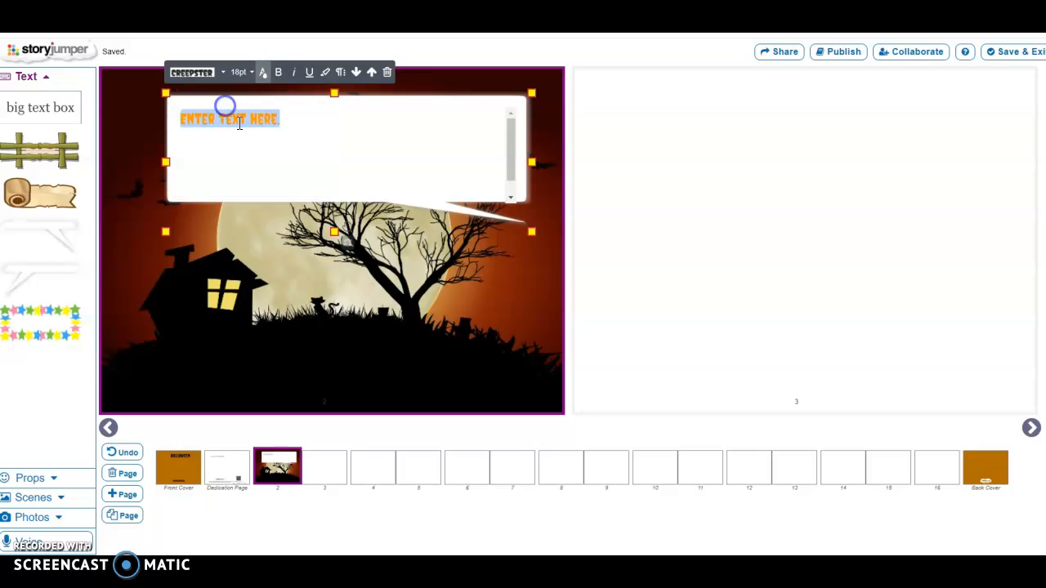
{"action": "left_click", "coordinate": [409, 225]}
Step: Shrink the speech bubble to fit its text and move it to the upper-left corner of page 2
{"action": "left_click", "coordinate": [399, 167]}
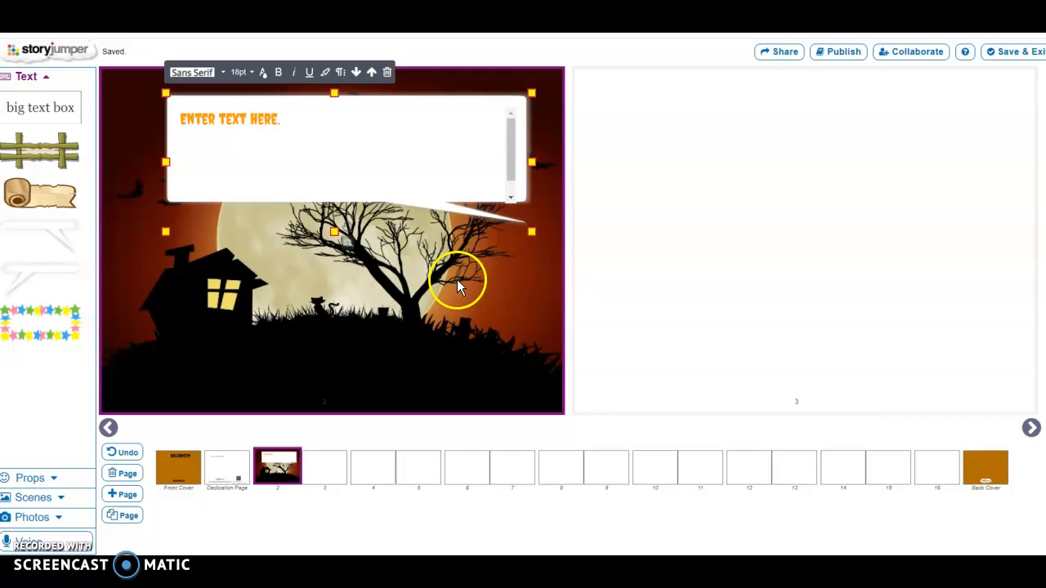
{"action": "left_click_drag", "start_coordinate": [535, 236], "coordinate": [313, 161]}
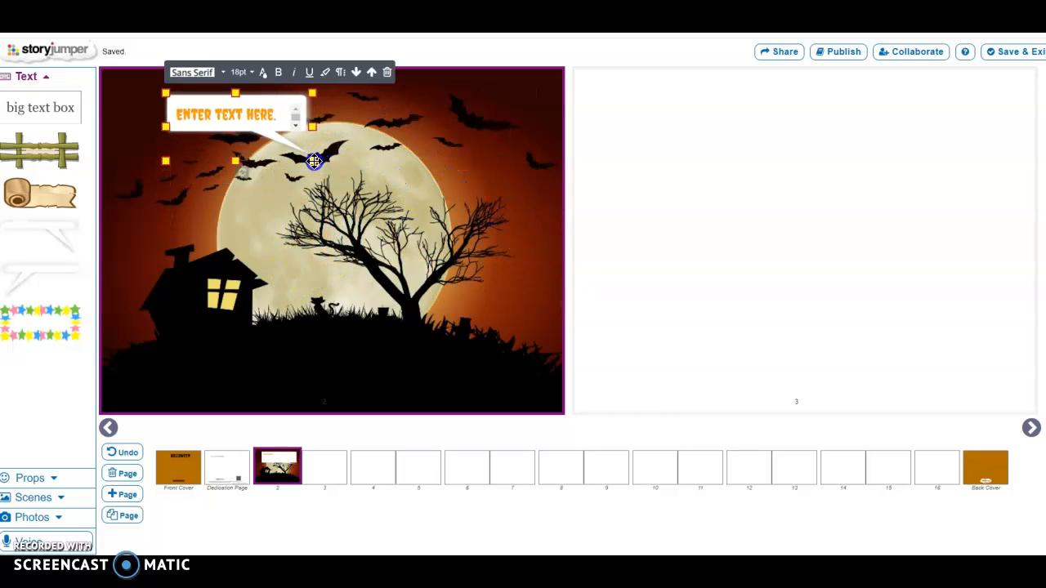
{"action": "left_click", "coordinate": [239, 155]}
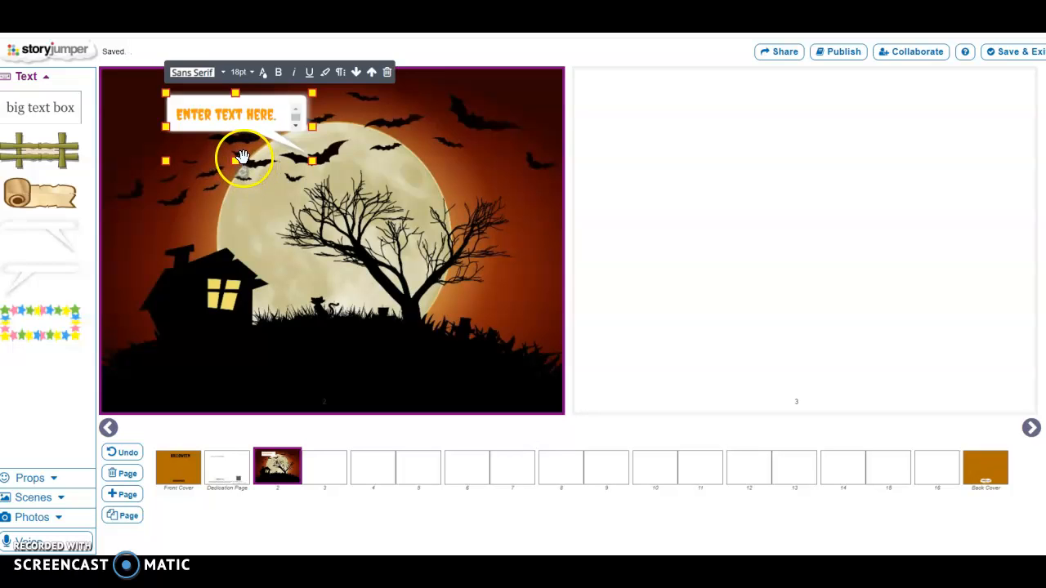
{"action": "left_click_drag", "start_coordinate": [243, 156], "coordinate": [188, 144]}
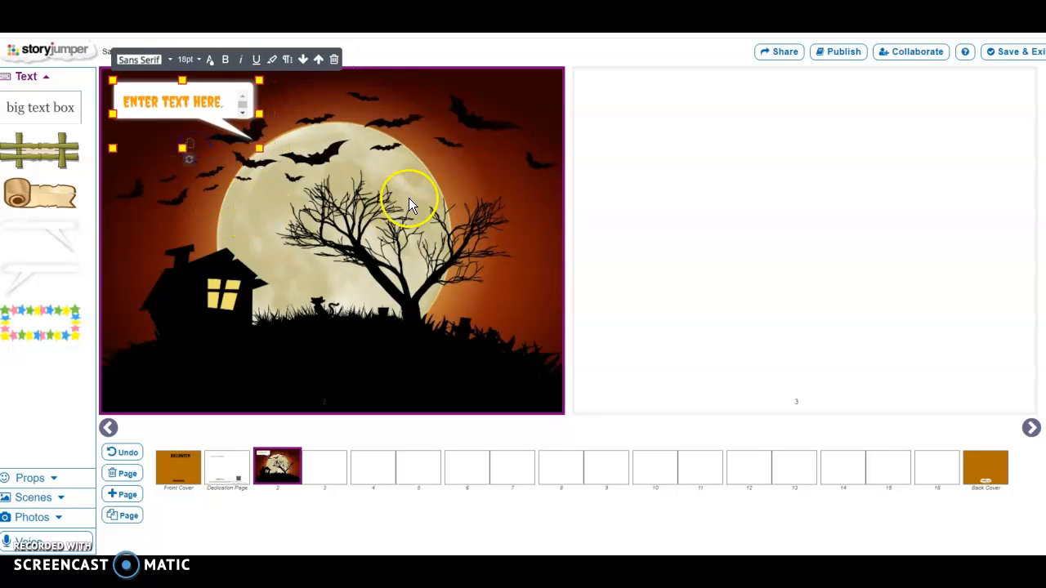
{"action": "left_click", "coordinate": [45, 76]}
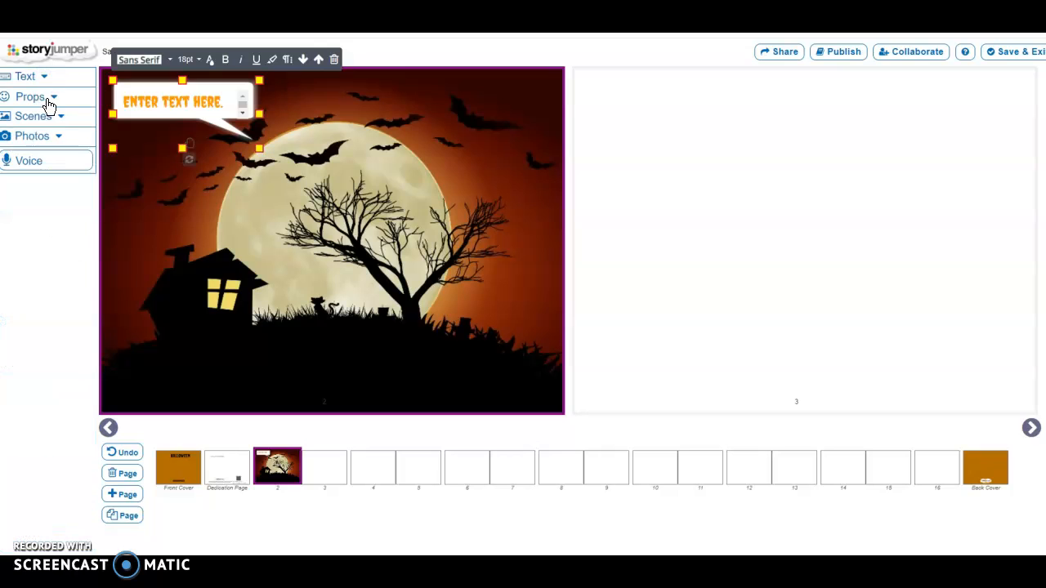
Step: Place the grey cat prop, enlarged, in front of the moon beside the tree on page 2, and delete it
{"action": "left_click", "coordinate": [51, 98]}
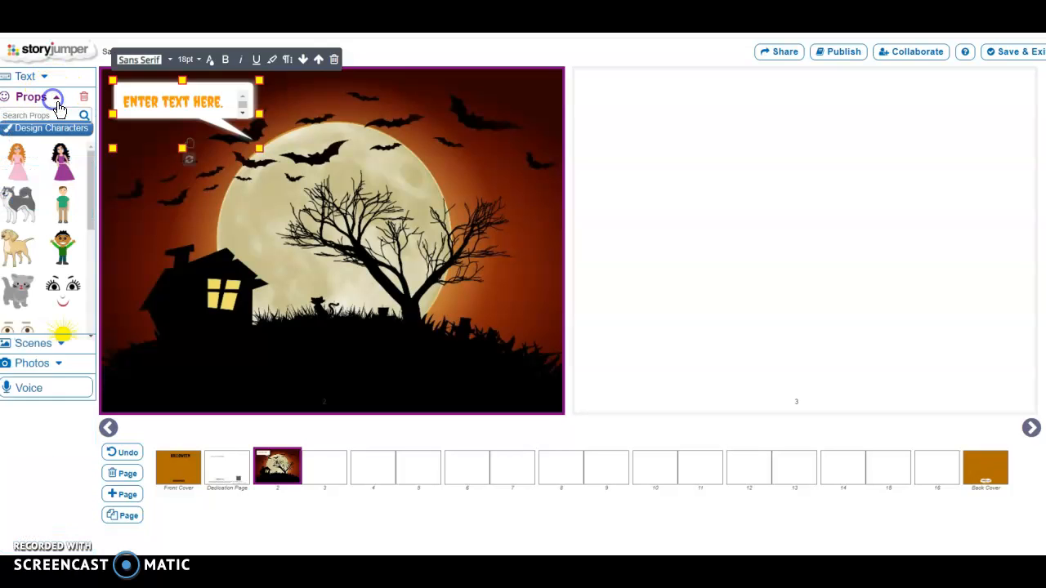
{"action": "left_click_drag", "start_coordinate": [90, 182], "coordinate": [96, 282]}
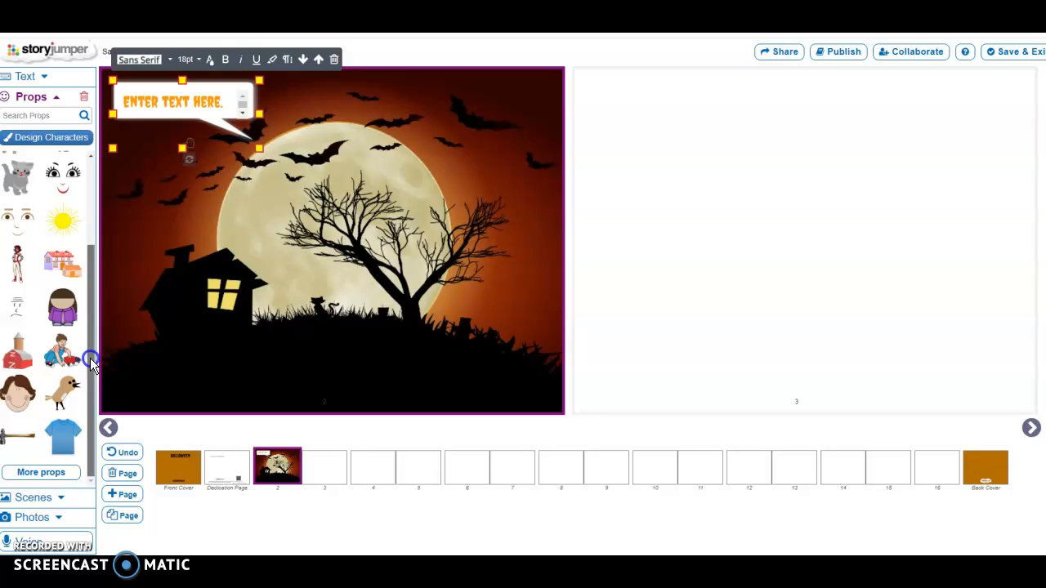
{"action": "left_click_drag", "start_coordinate": [88, 355], "coordinate": [115, 283]}
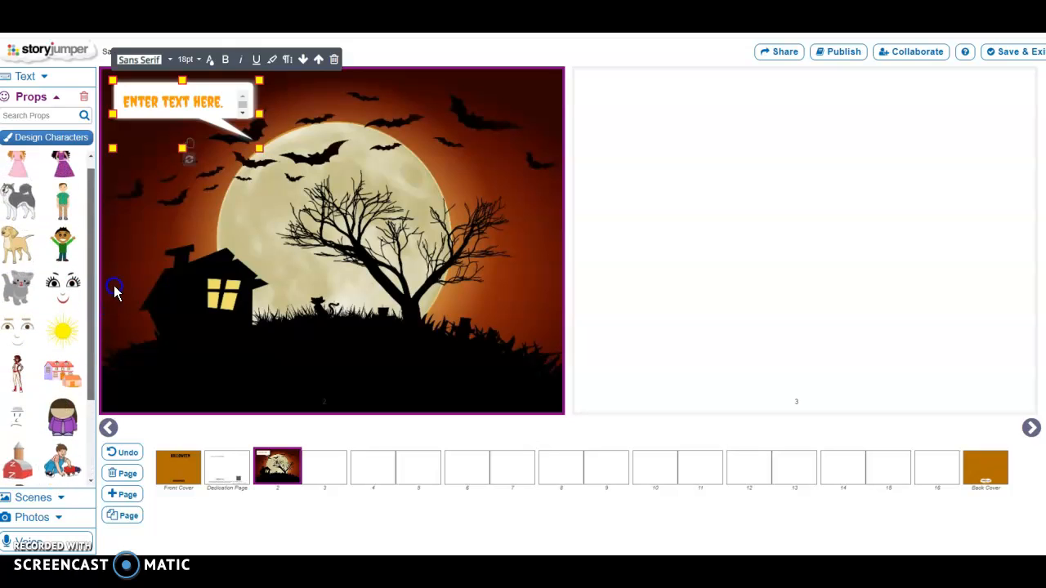
{"action": "left_click", "coordinate": [15, 296]}
{"action": "left_click_drag", "start_coordinate": [139, 73], "coordinate": [382, 303]}
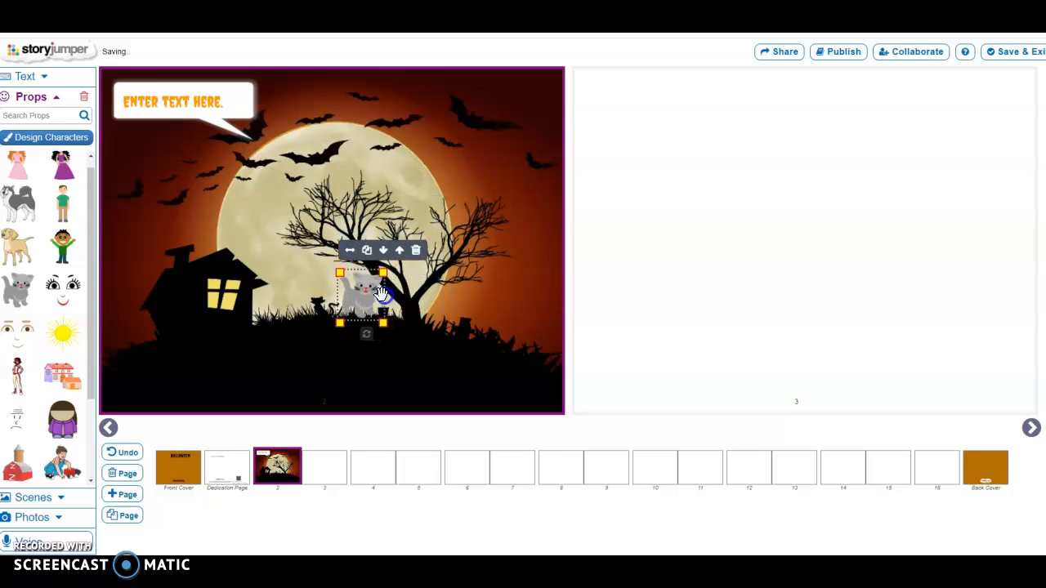
{"action": "left_click", "coordinate": [416, 252]}
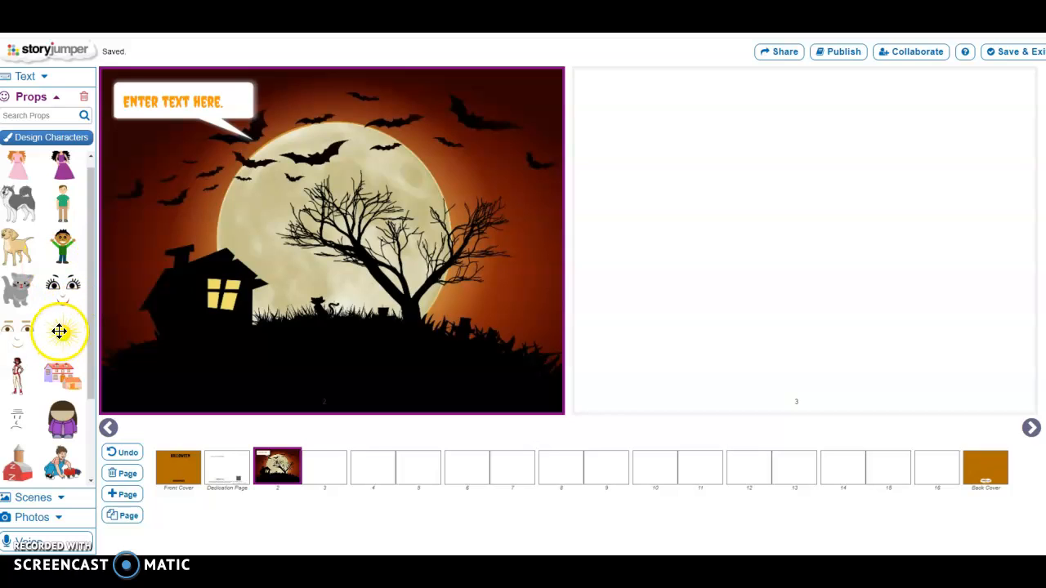
Step: Add the pink and orange houses prop to page 2, enlarged and placed on the hill over the tree trunk
{"action": "left_click", "coordinate": [64, 376]}
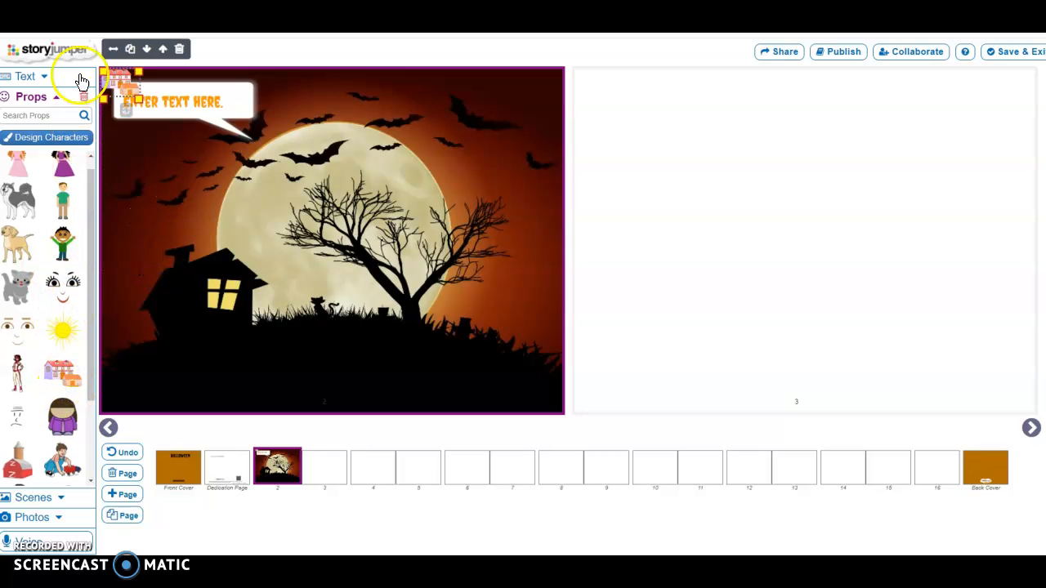
{"action": "left_click_drag", "start_coordinate": [114, 81], "coordinate": [439, 277]}
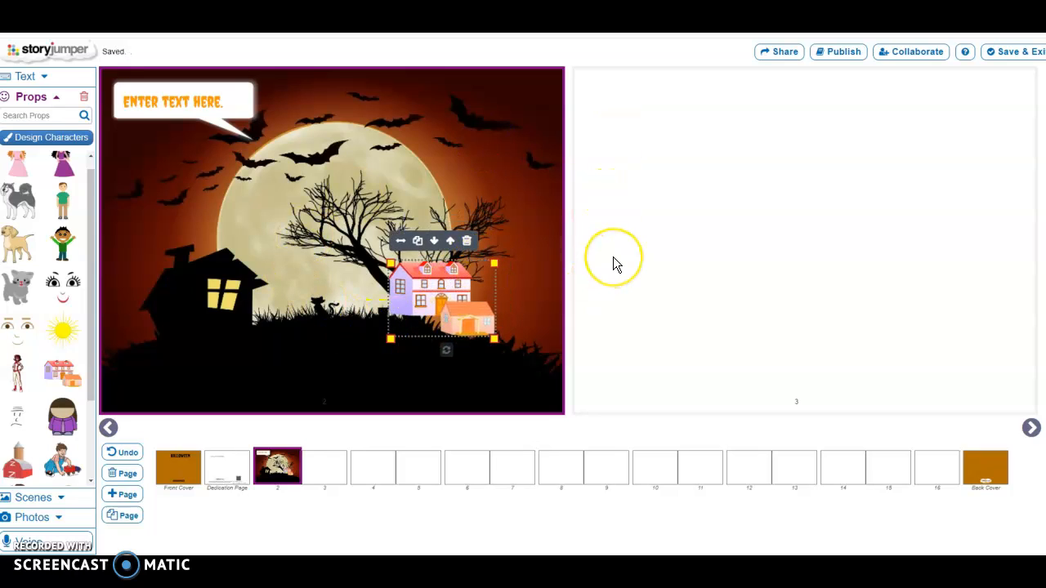
{"action": "left_click", "coordinate": [340, 208]}
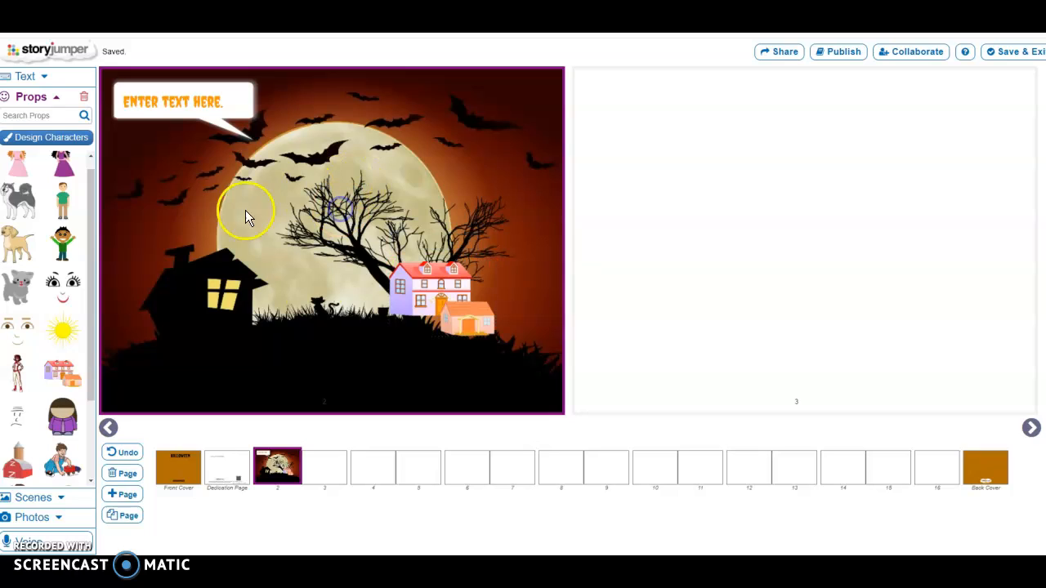
Step: Find the green forest graveyard scene among the Halloween scenes and apply it to page 3
{"action": "left_click", "coordinate": [750, 129]}
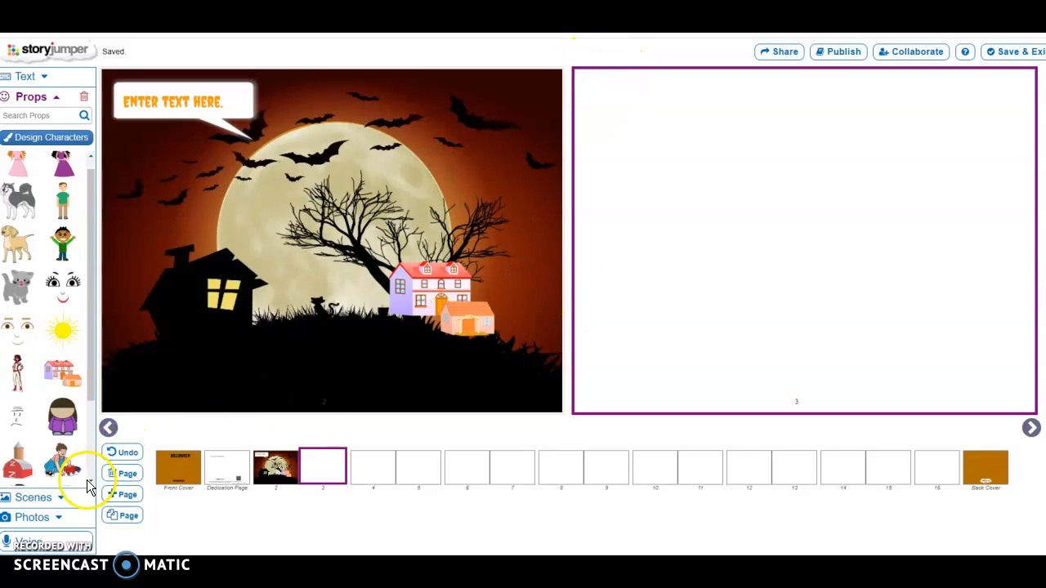
{"action": "left_click", "coordinate": [29, 496]}
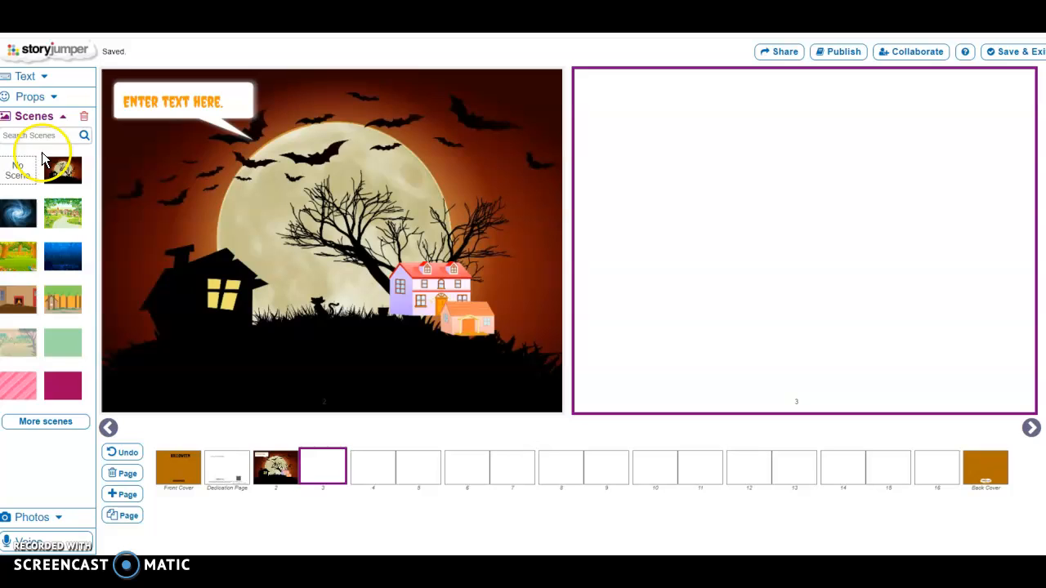
{"action": "left_click", "coordinate": [47, 422]}
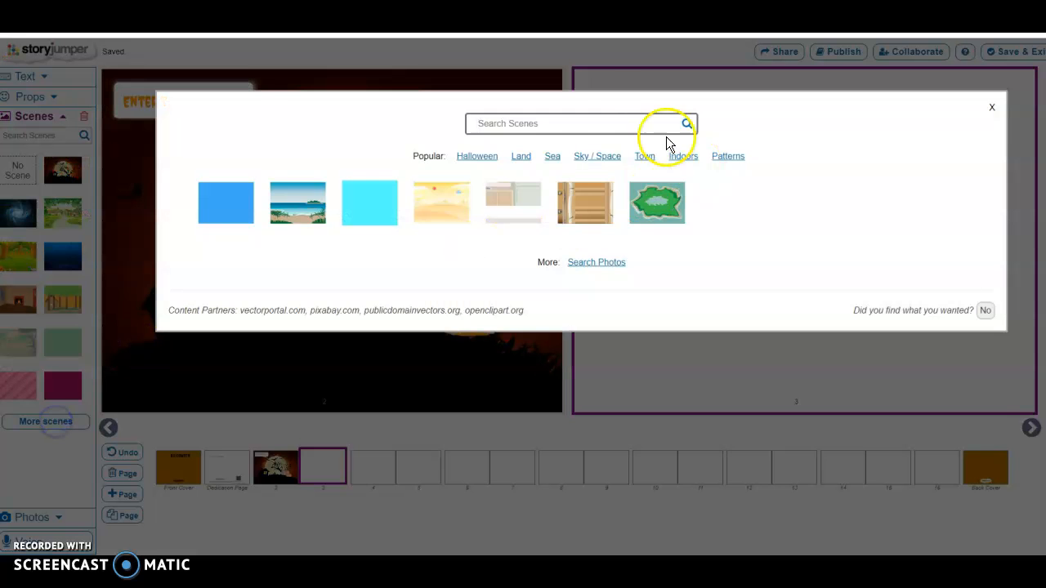
{"action": "left_click", "coordinate": [488, 156]}
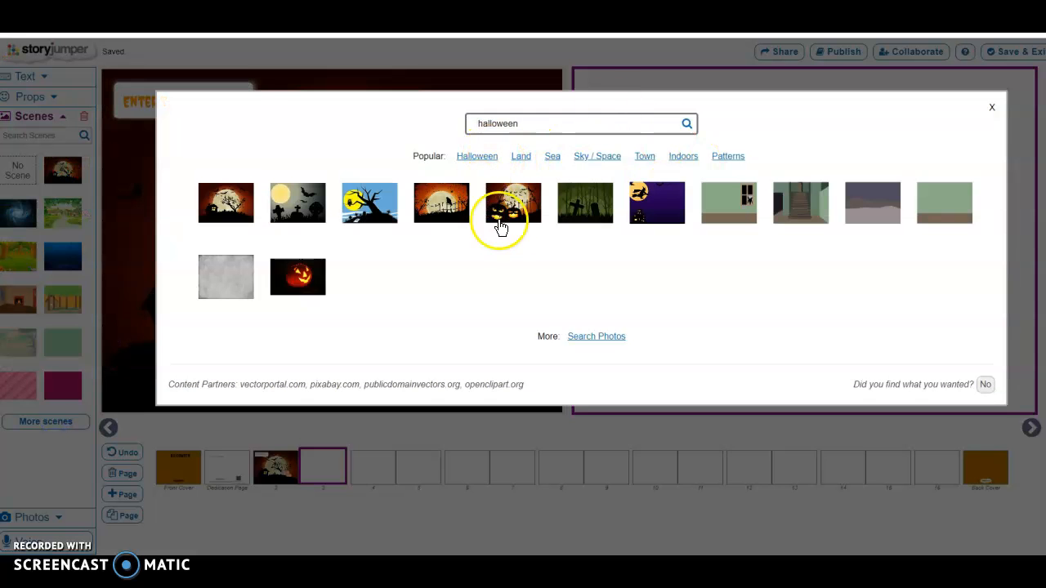
{"action": "left_click", "coordinate": [593, 216]}
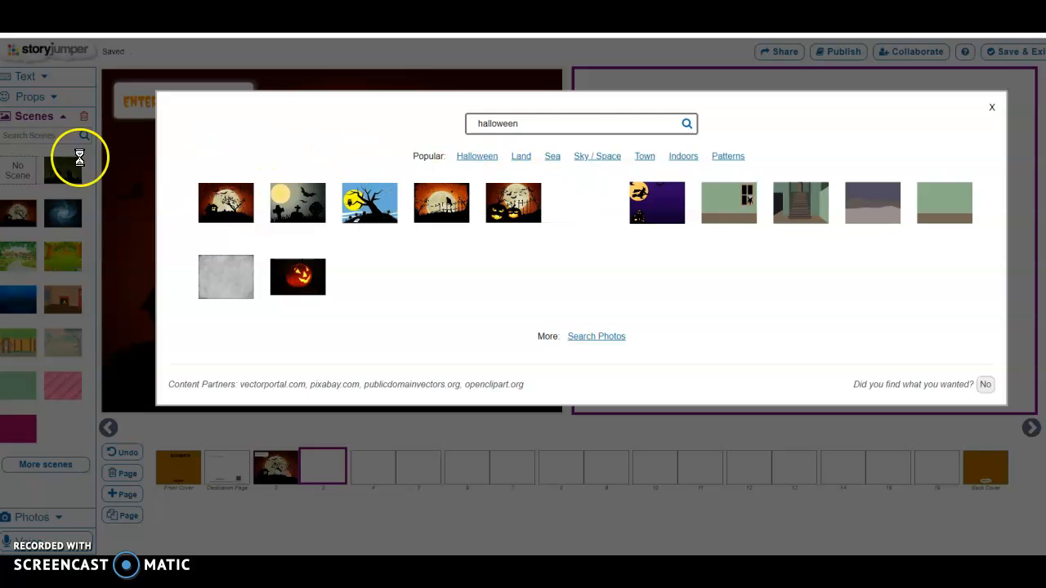
{"action": "left_click", "coordinate": [148, 179]}
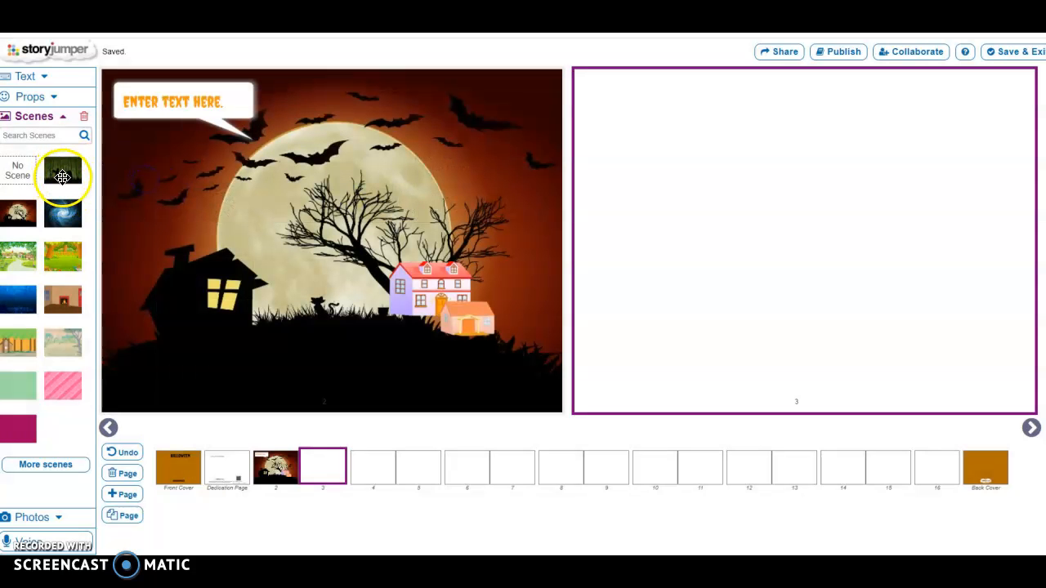
{"action": "left_click", "coordinate": [62, 177]}
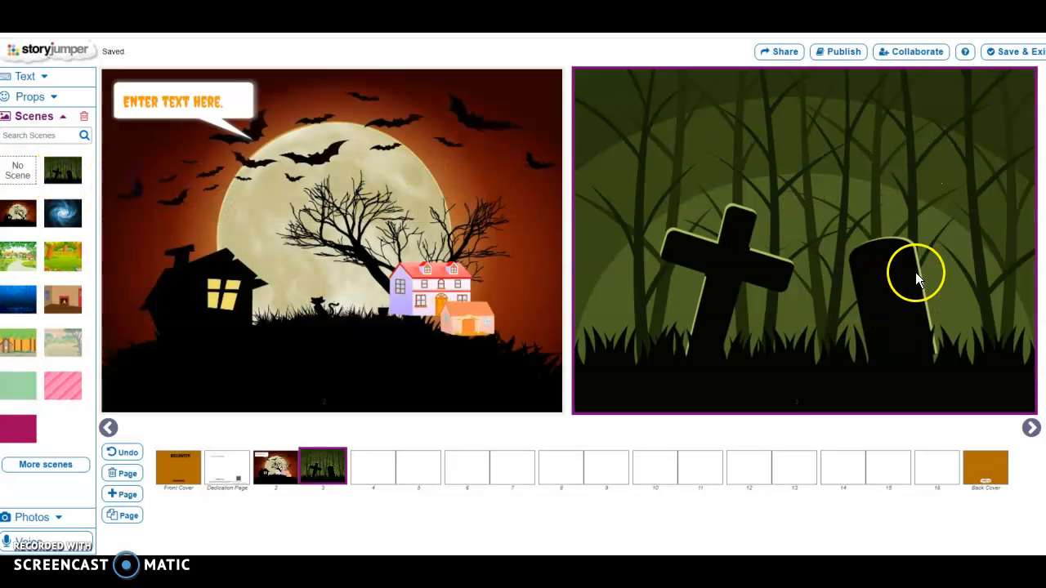
Step: Start designing a new character and go through the appearance categories as far as the outside clothes
{"action": "left_click", "coordinate": [54, 97]}
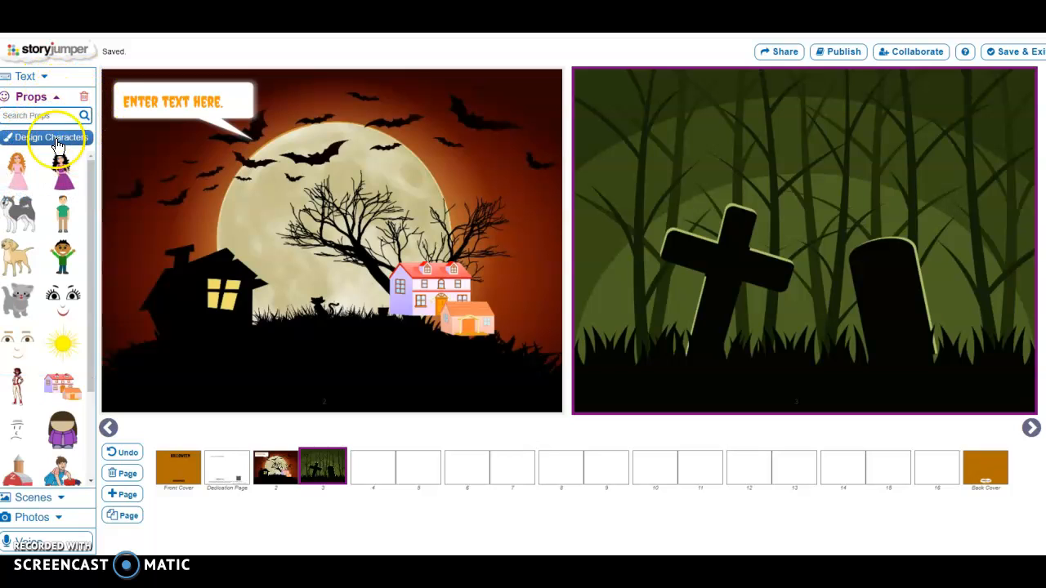
{"action": "left_click", "coordinate": [56, 139]}
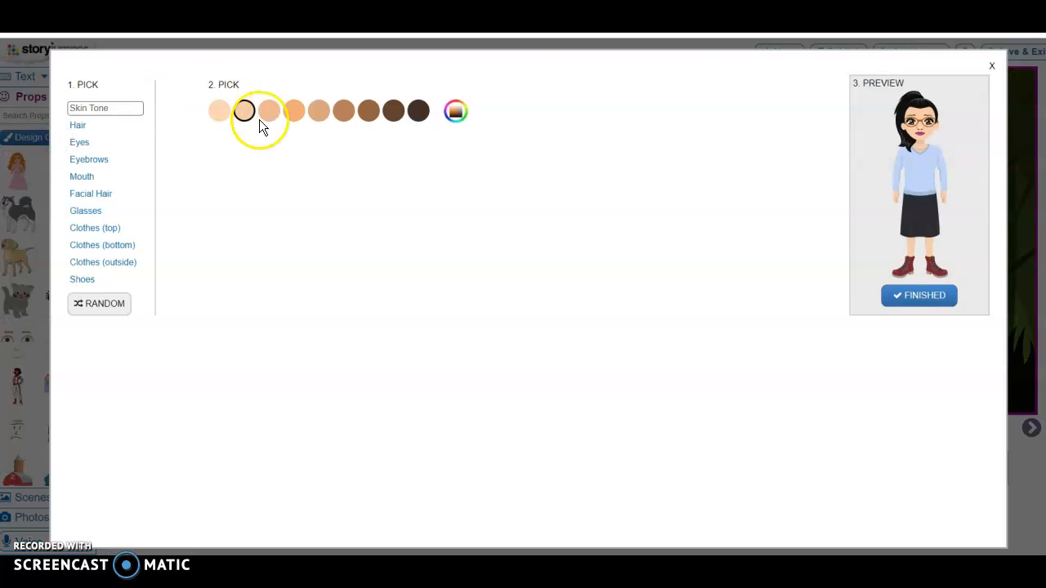
{"action": "left_click", "coordinate": [98, 130]}
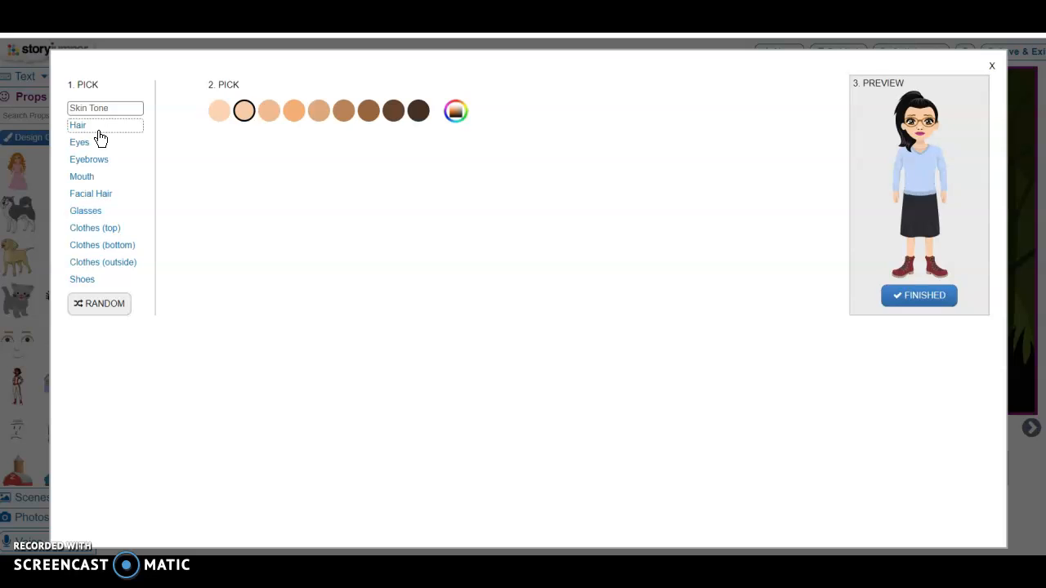
{"action": "left_click", "coordinate": [106, 144]}
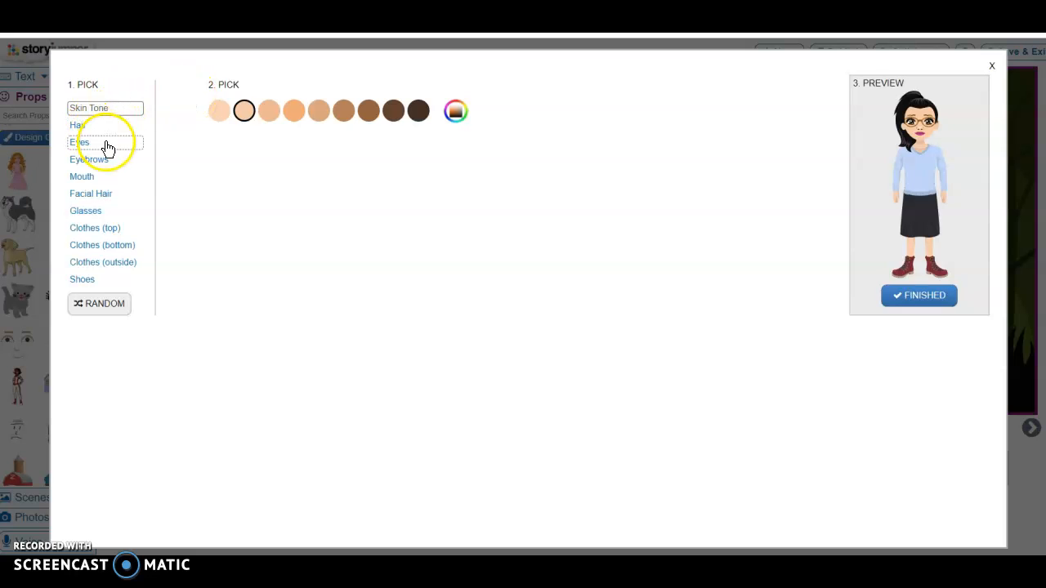
{"action": "left_click", "coordinate": [122, 200]}
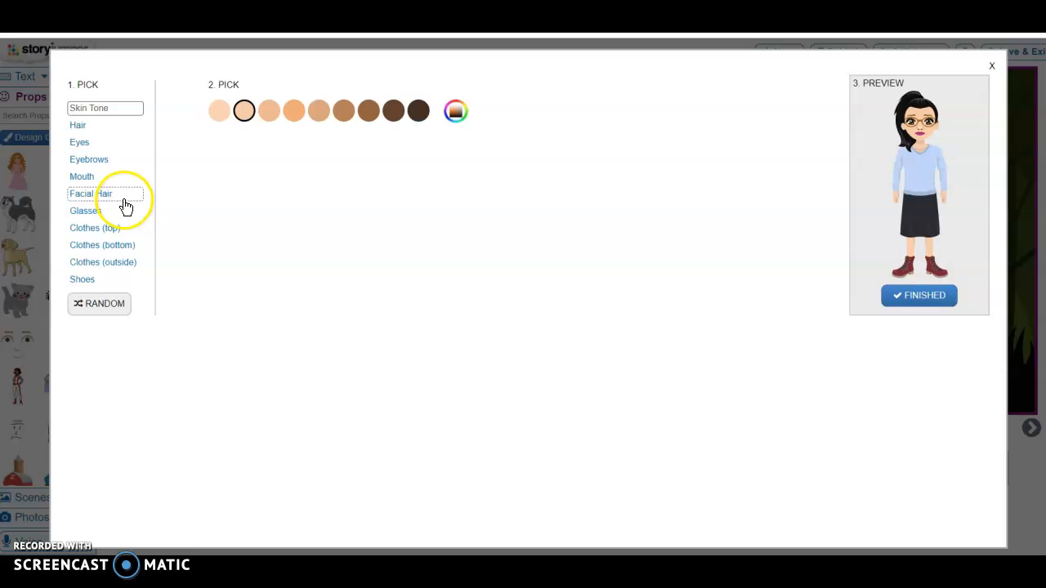
{"action": "left_click", "coordinate": [126, 229]}
{"action": "left_click", "coordinate": [127, 246]}
{"action": "left_click", "coordinate": [129, 260]}
Step: Give the character an open black jacket and closed purple lips
{"action": "left_click", "coordinate": [311, 174]}
{"action": "left_click", "coordinate": [101, 161]}
{"action": "left_click", "coordinate": [98, 194]}
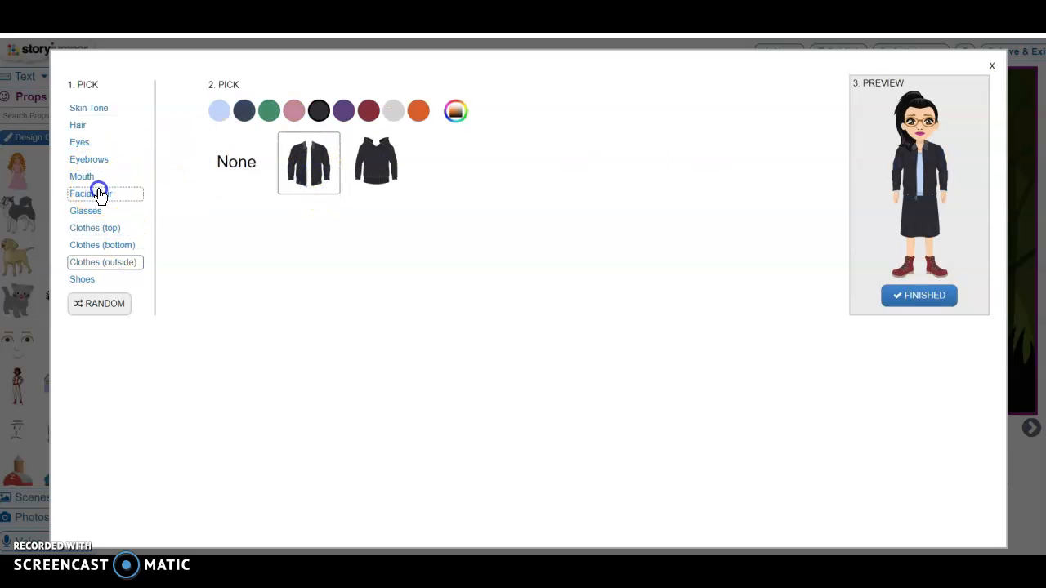
{"action": "left_click", "coordinate": [96, 179]}
{"action": "left_click", "coordinate": [298, 161]}
{"action": "left_click", "coordinate": [84, 166]}
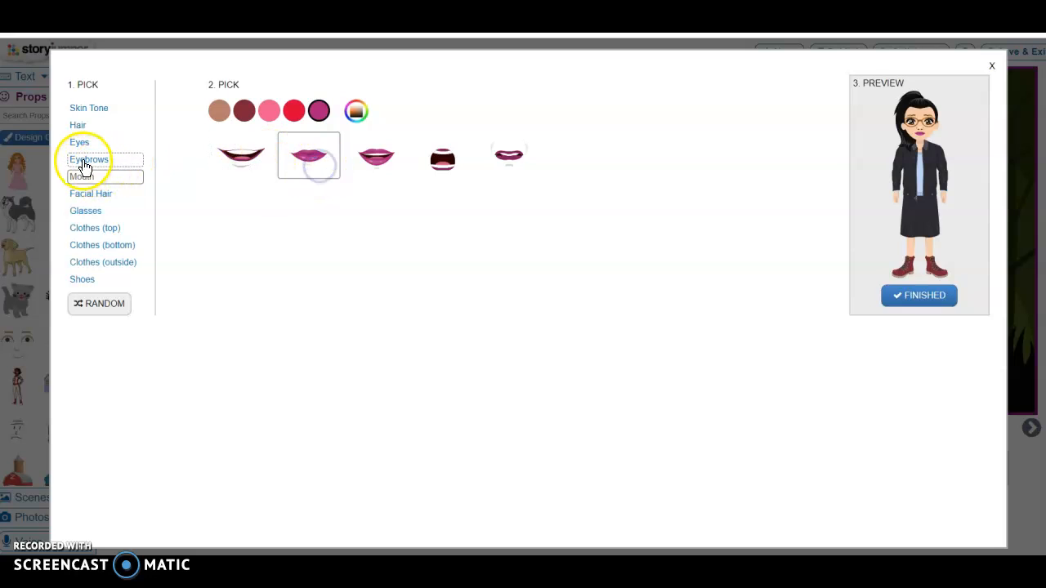
Step: Give the character arched dark brown eyebrows and long, light blonde hair
{"action": "left_click", "coordinate": [425, 144]}
{"action": "left_click", "coordinate": [342, 111]}
{"action": "left_click", "coordinate": [135, 125]}
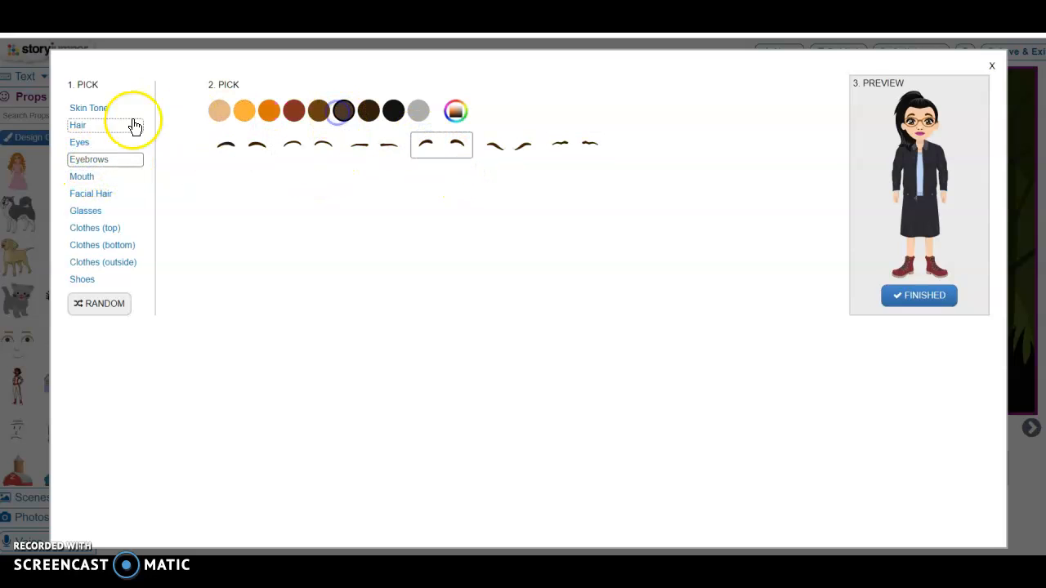
{"action": "left_click", "coordinate": [219, 110]}
{"action": "left_click", "coordinate": [254, 170]}
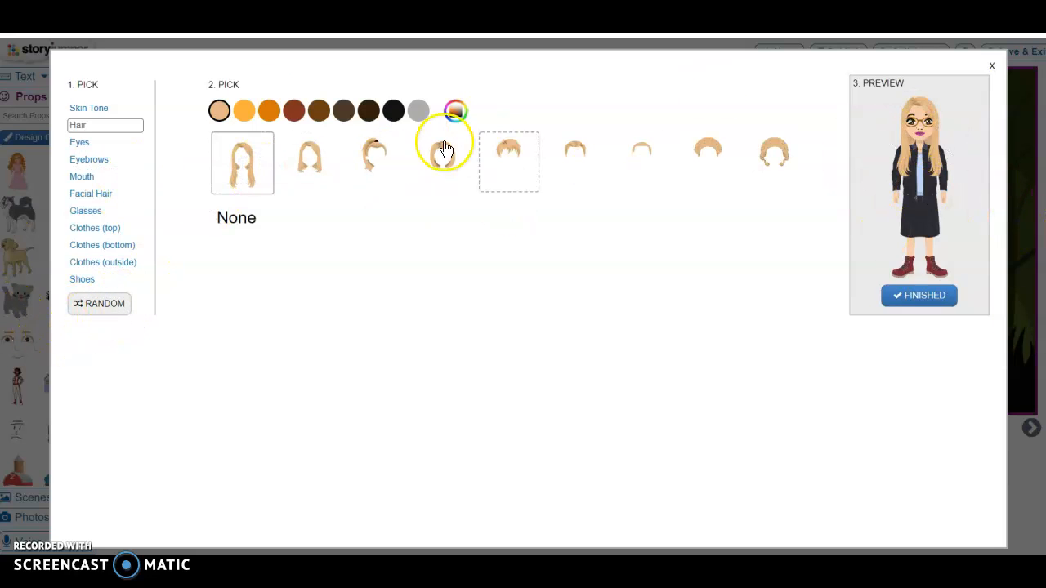
Step: Randomize the character twice and finish it with curly grey hair, a light blue top and dark red trousers
{"action": "left_click", "coordinate": [129, 304]}
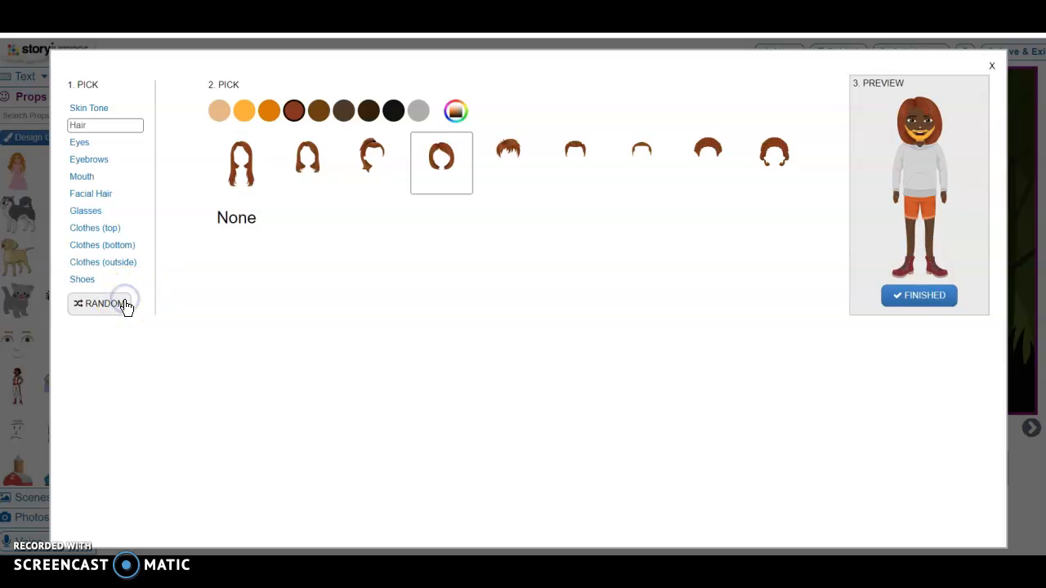
{"action": "left_click", "coordinate": [95, 309]}
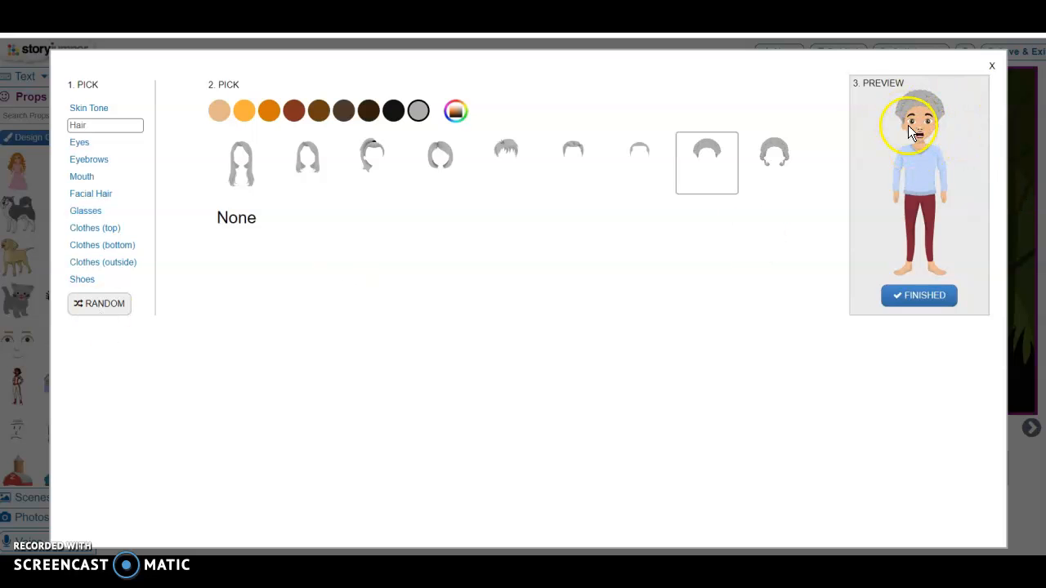
{"action": "left_click", "coordinate": [940, 299]}
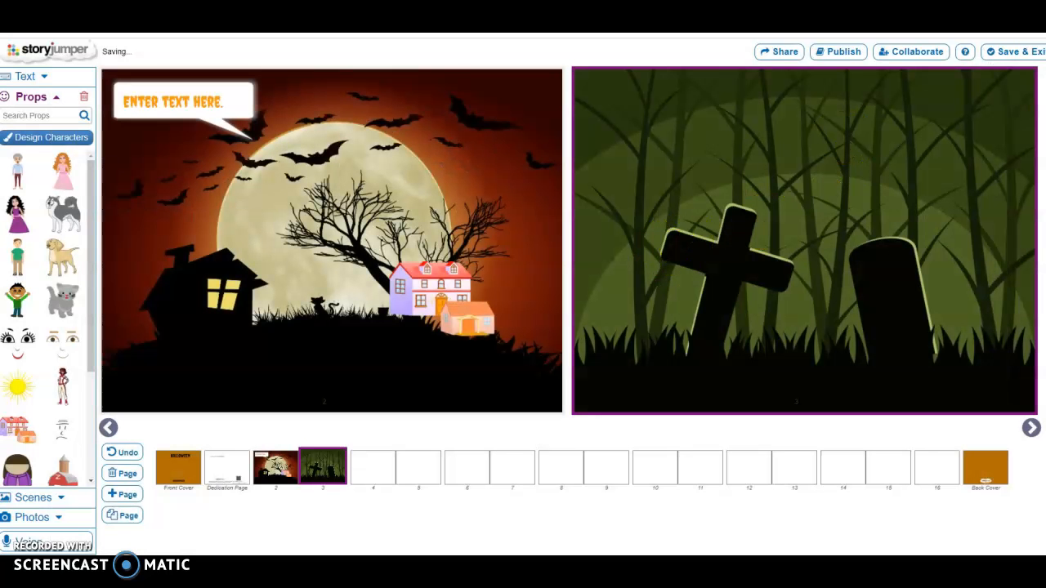
Step: Place the grey-haired character on page 3, enlarged to stand on the grass beside the cross gravestone
{"action": "left_click", "coordinate": [17, 174]}
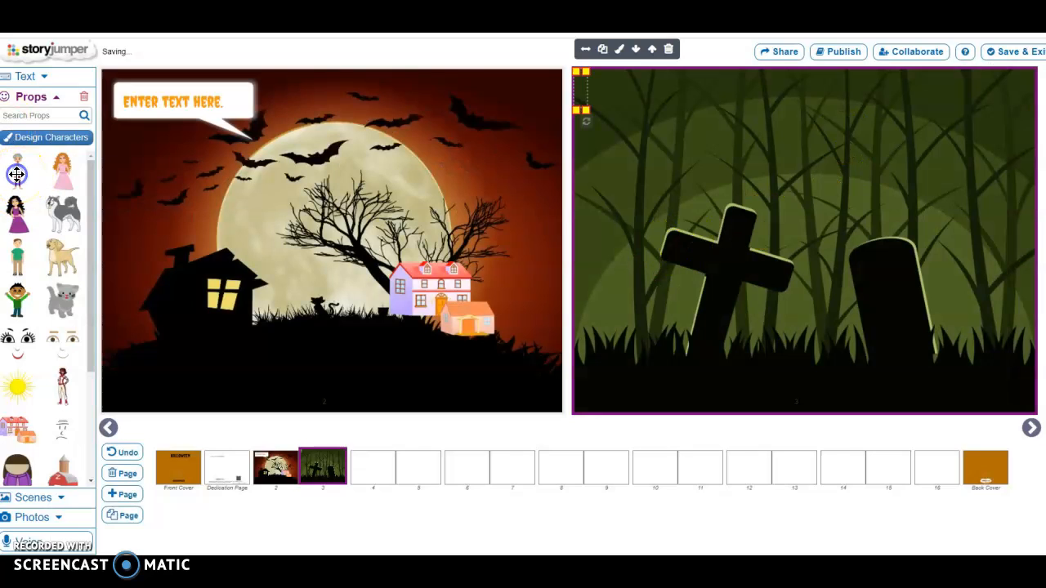
{"action": "left_click_drag", "start_coordinate": [582, 89], "coordinate": [636, 265]}
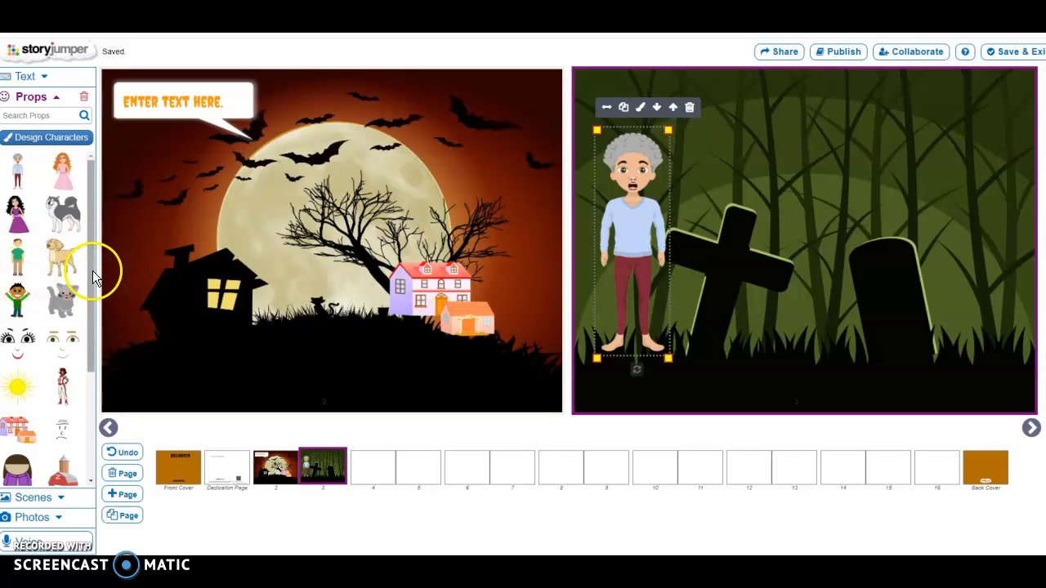
{"action": "scroll", "coordinate": [93, 278], "scroll_direction": "down", "scroll_amount": 3}
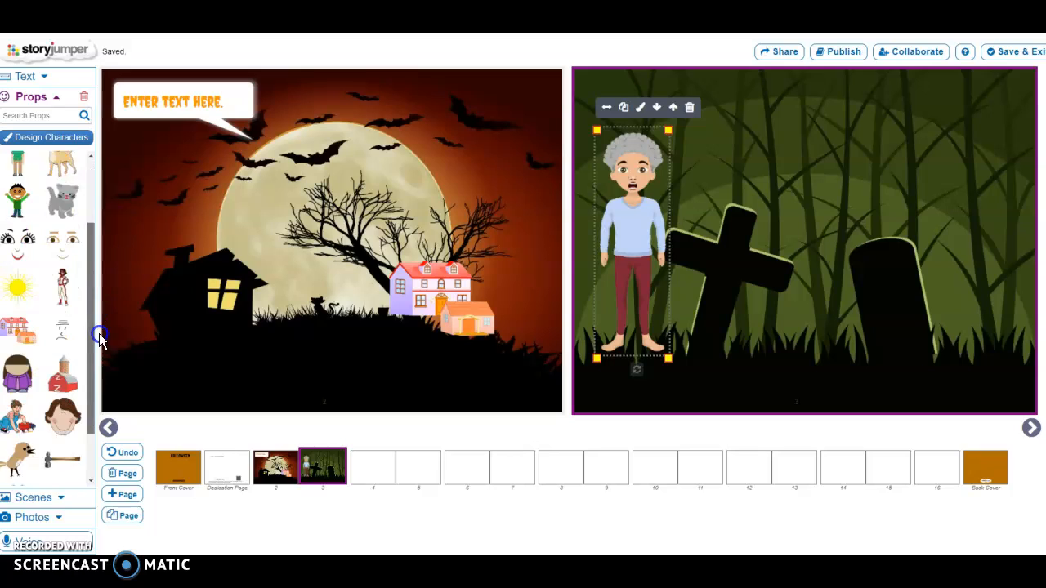
Step: Open the photo upload, browse the computer for image files, and cancel without choosing one
{"action": "left_click", "coordinate": [62, 518]}
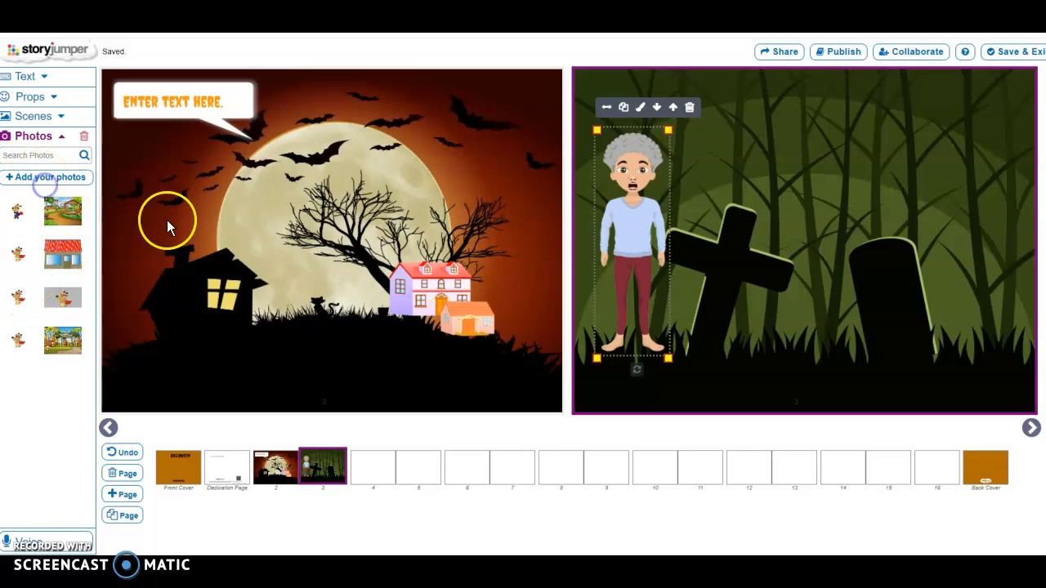
{"action": "left_click", "coordinate": [57, 180]}
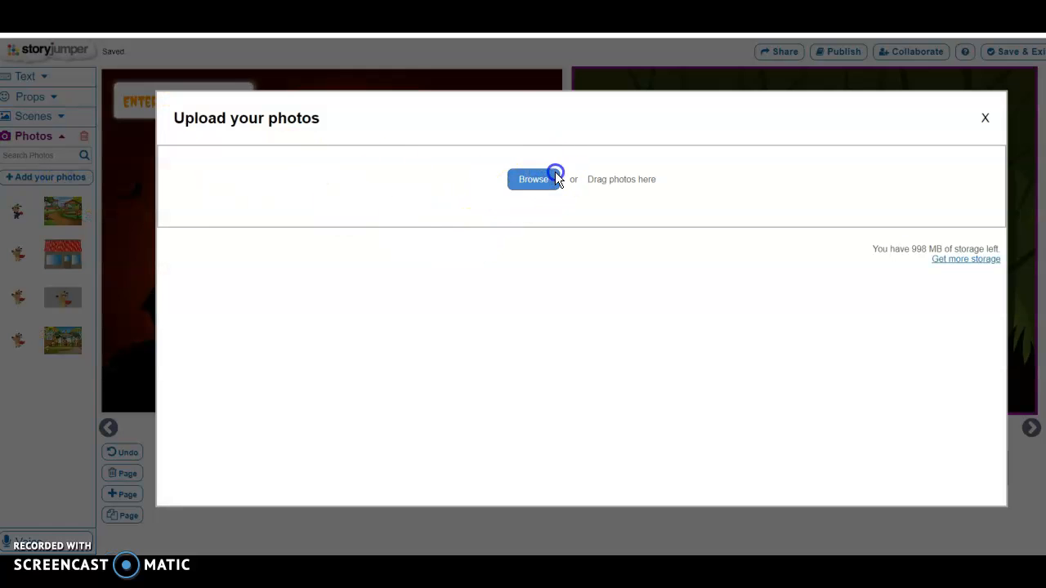
{"action": "left_click", "coordinate": [555, 175]}
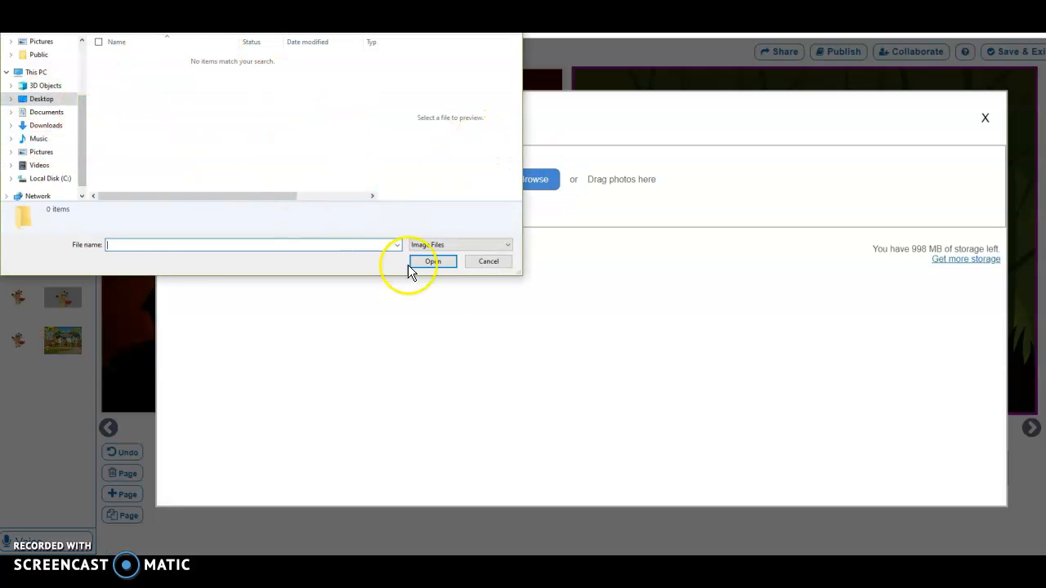
{"action": "left_click", "coordinate": [500, 263]}
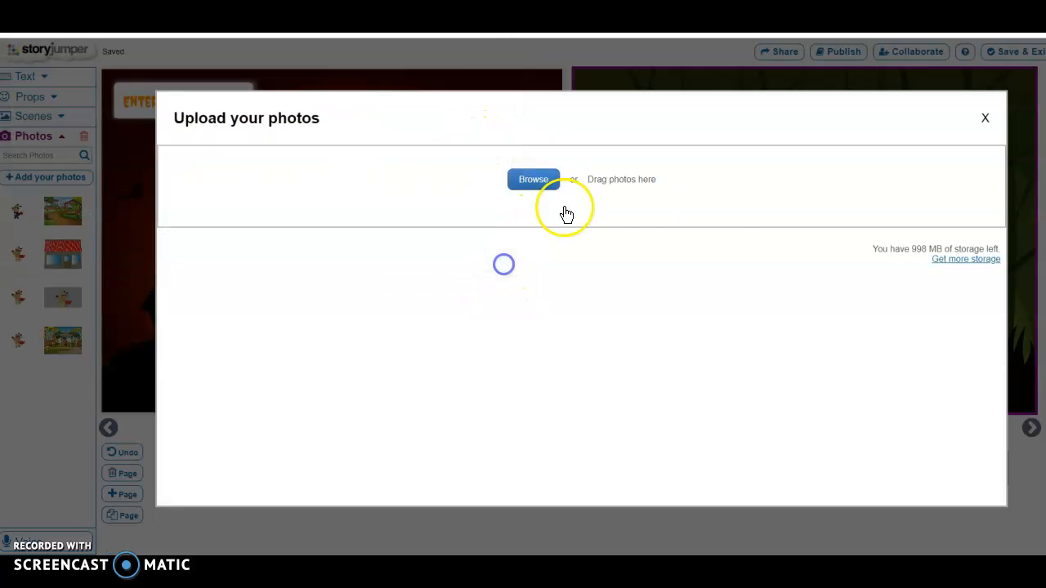
{"action": "left_click", "coordinate": [985, 121]}
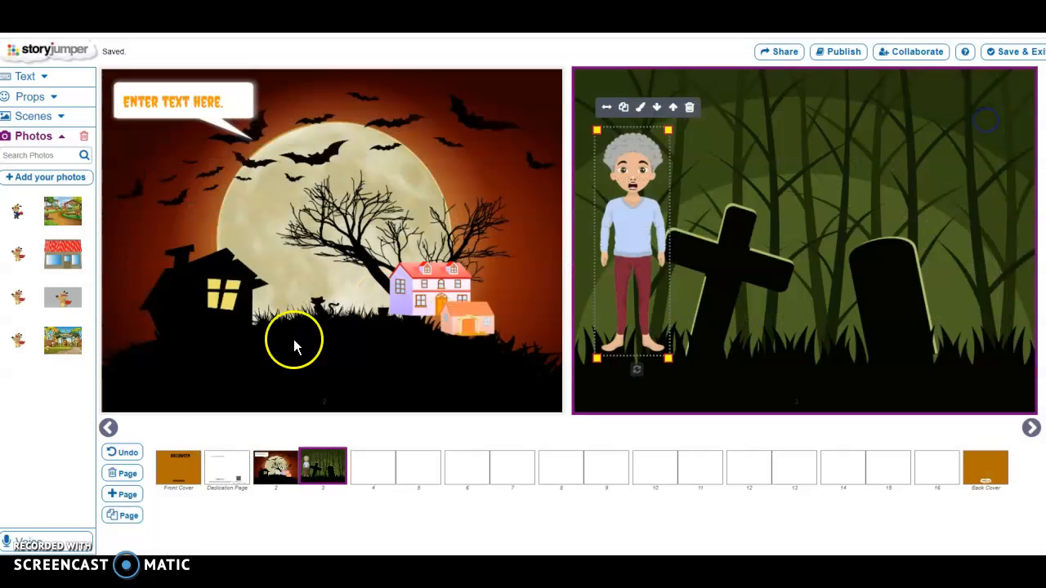
Step: Record a voice narration for page 3 and play it back to check it
{"action": "left_click", "coordinate": [59, 543]}
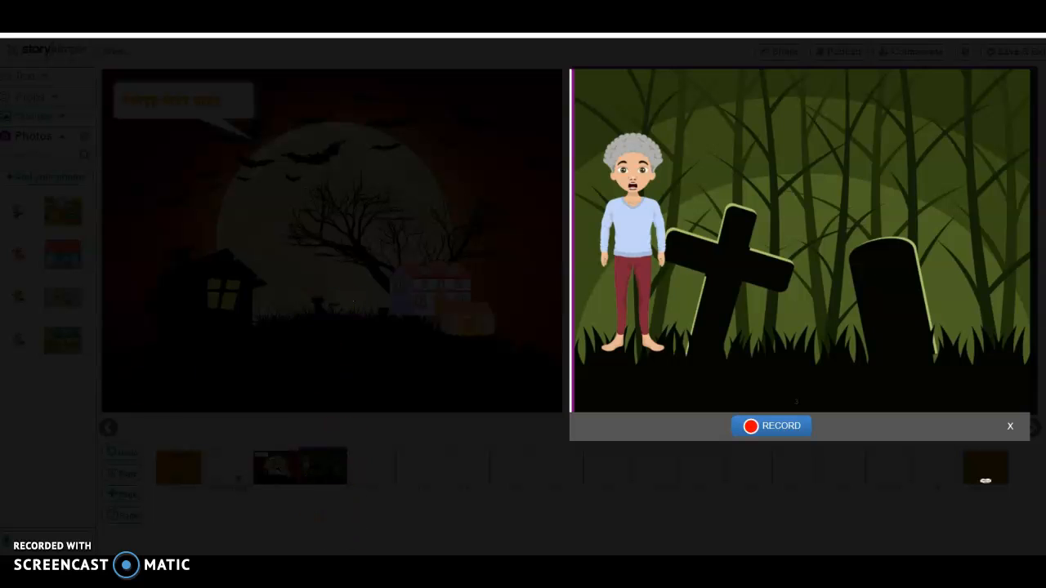
{"action": "left_click", "coordinate": [772, 425]}
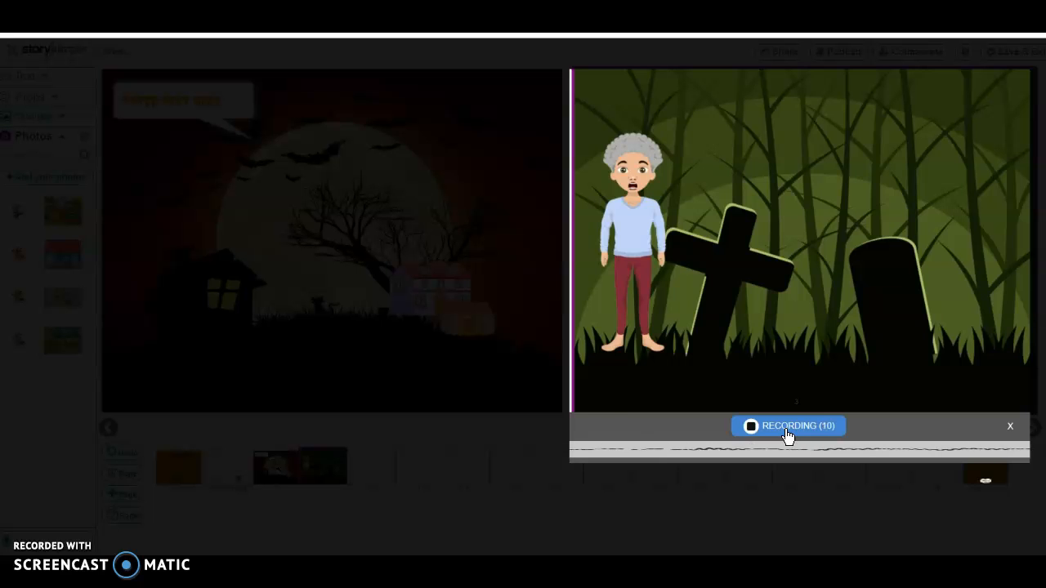
{"action": "left_click", "coordinate": [787, 433]}
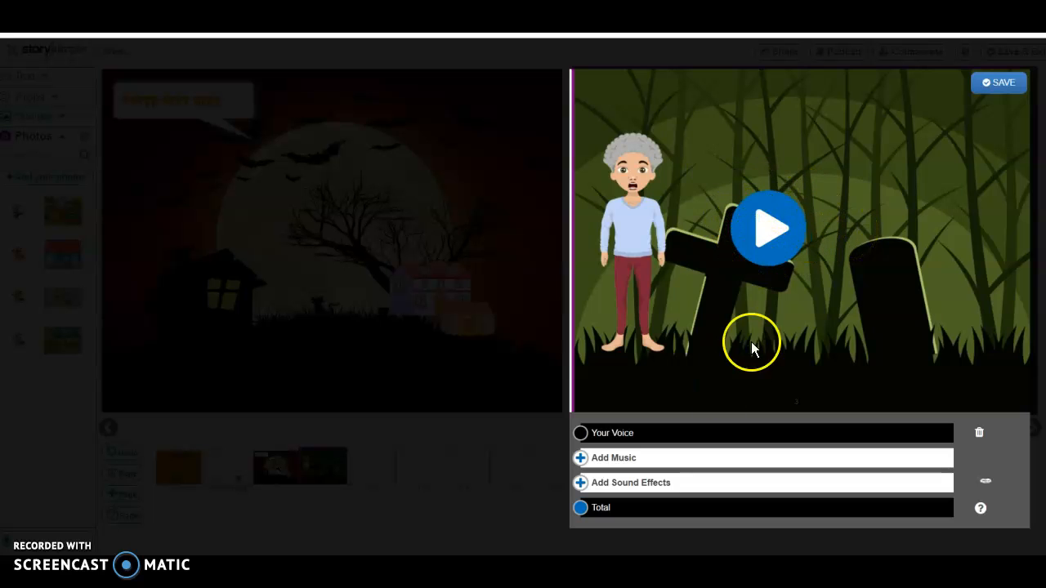
{"action": "left_click", "coordinate": [745, 260]}
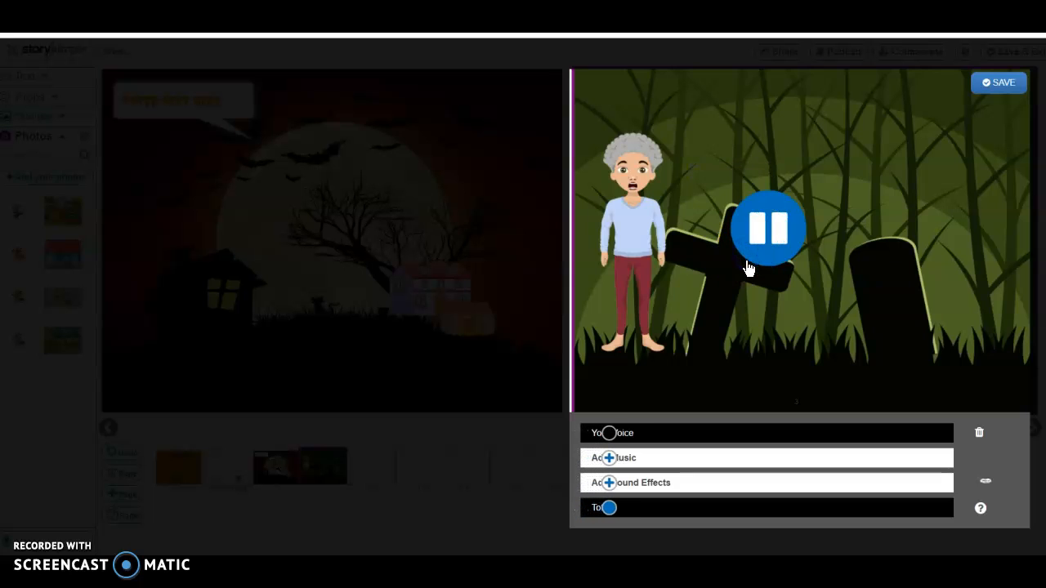
{"action": "left_click", "coordinate": [781, 222]}
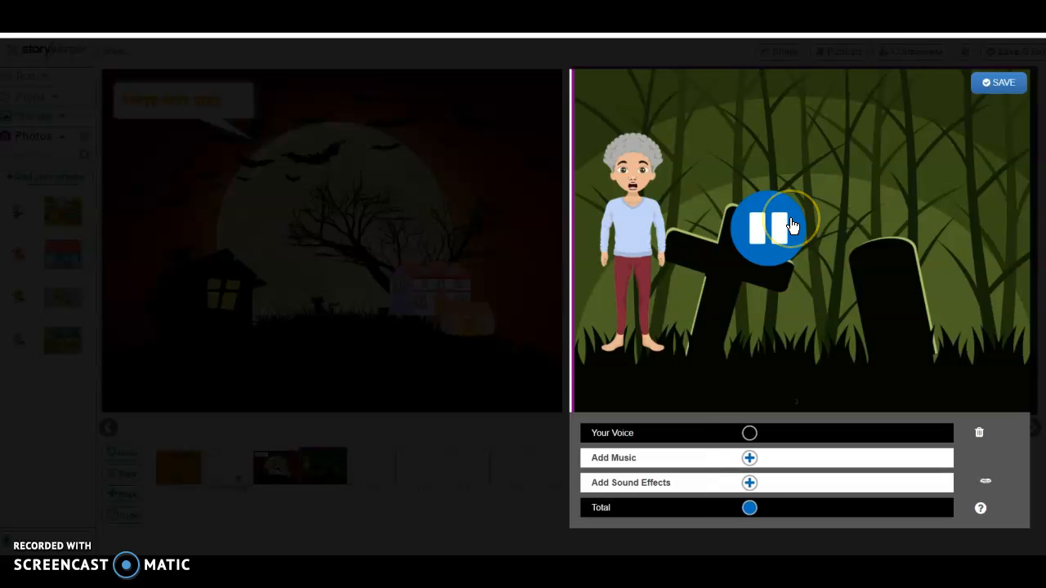
{"action": "left_click", "coordinate": [786, 227]}
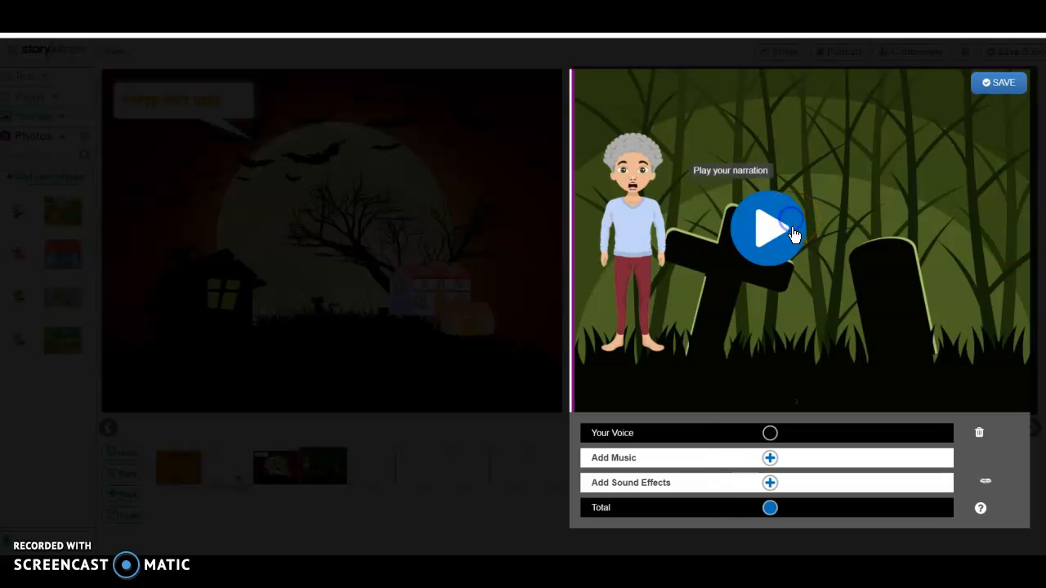
Step: Add violin music and a cat sound effect to the page 3 narration
{"action": "left_click", "coordinate": [770, 457]}
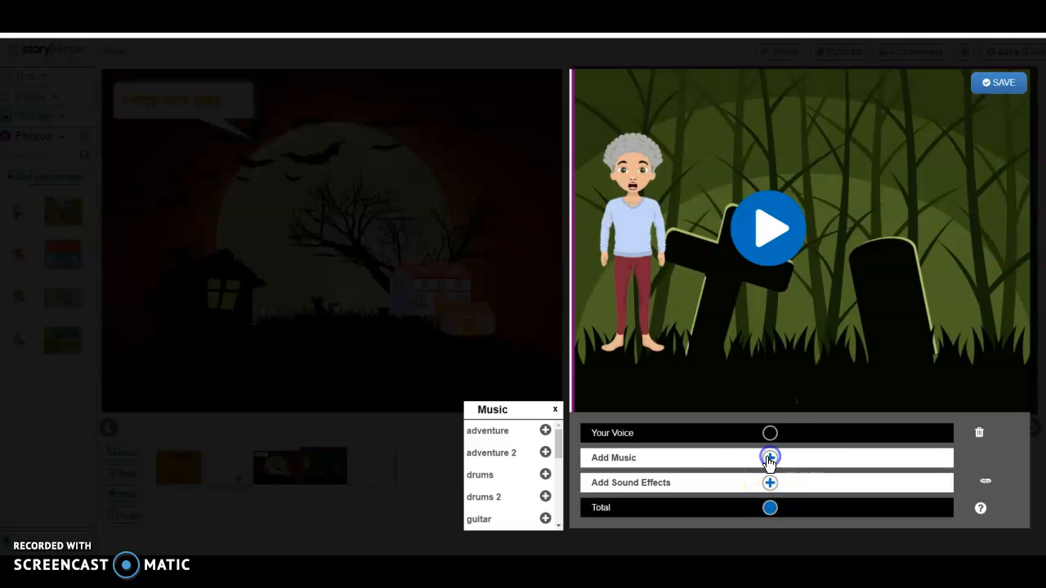
{"action": "left_click_drag", "start_coordinate": [562, 450], "coordinate": [560, 510]}
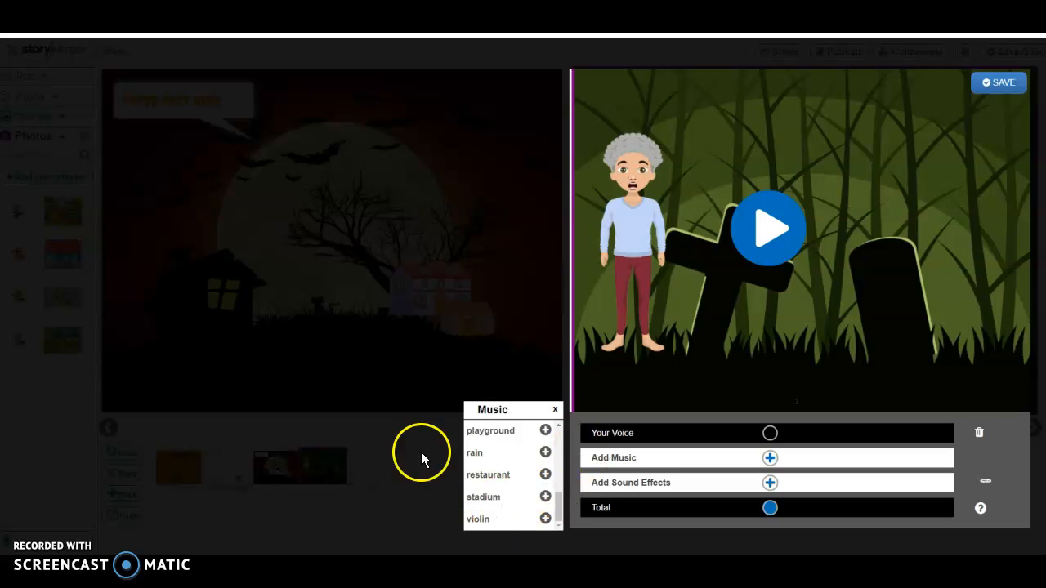
{"action": "left_click", "coordinate": [545, 520]}
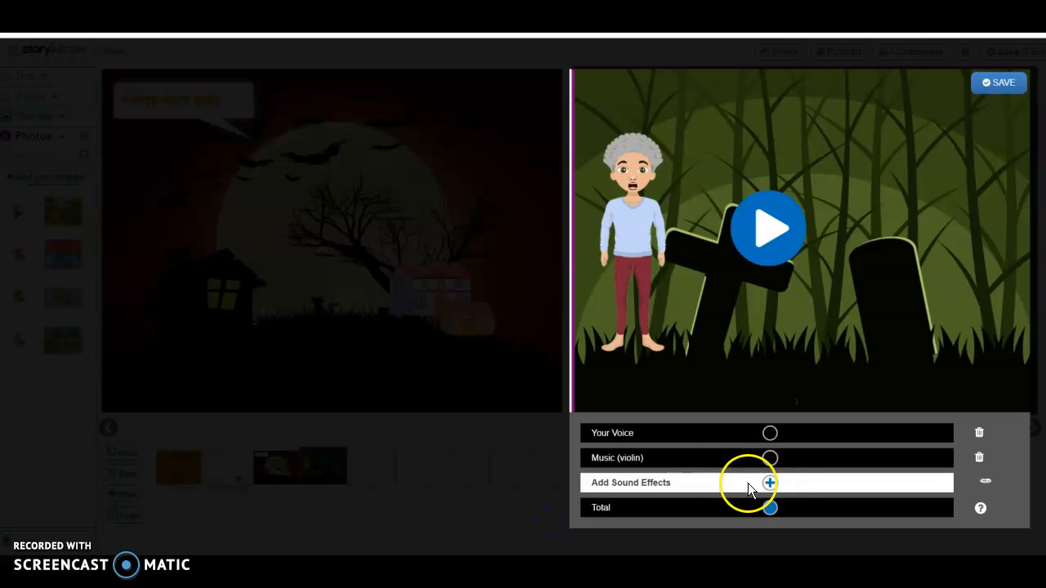
{"action": "left_click", "coordinate": [769, 485]}
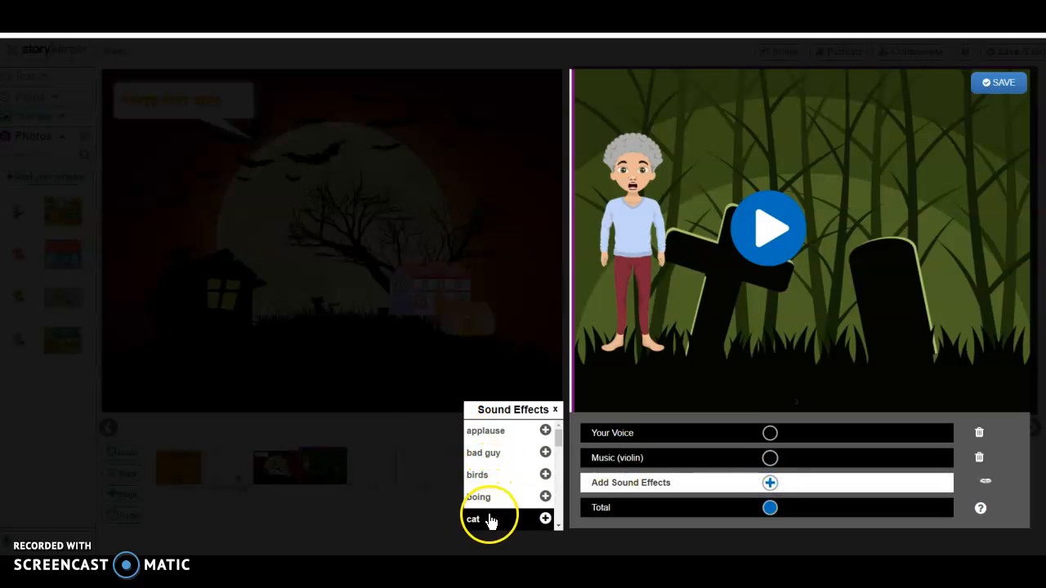
{"action": "left_click", "coordinate": [544, 520]}
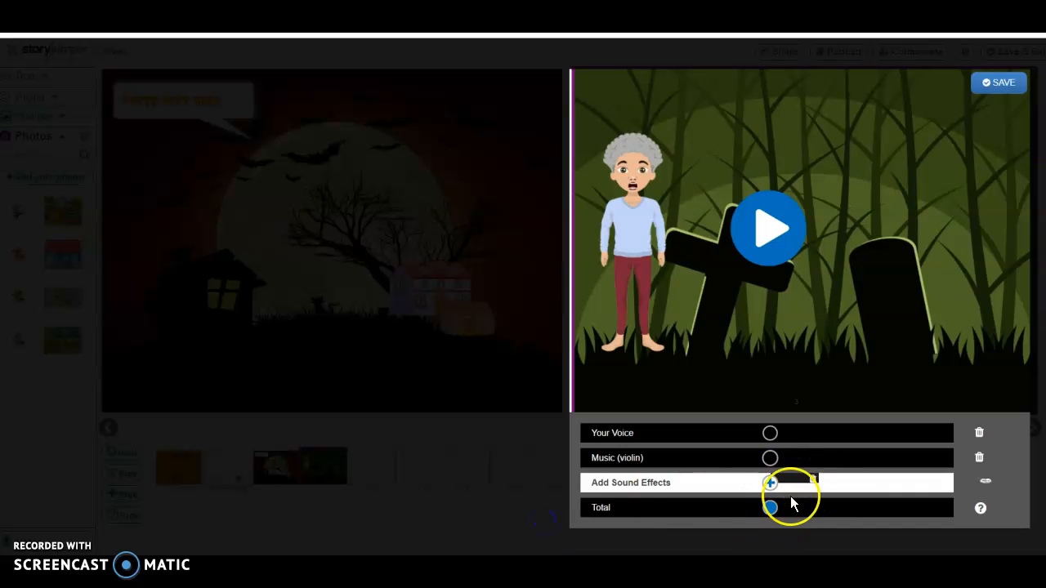
Step: Play the combined page 3 audio as a preview and save the narration
{"action": "left_click", "coordinate": [776, 251]}
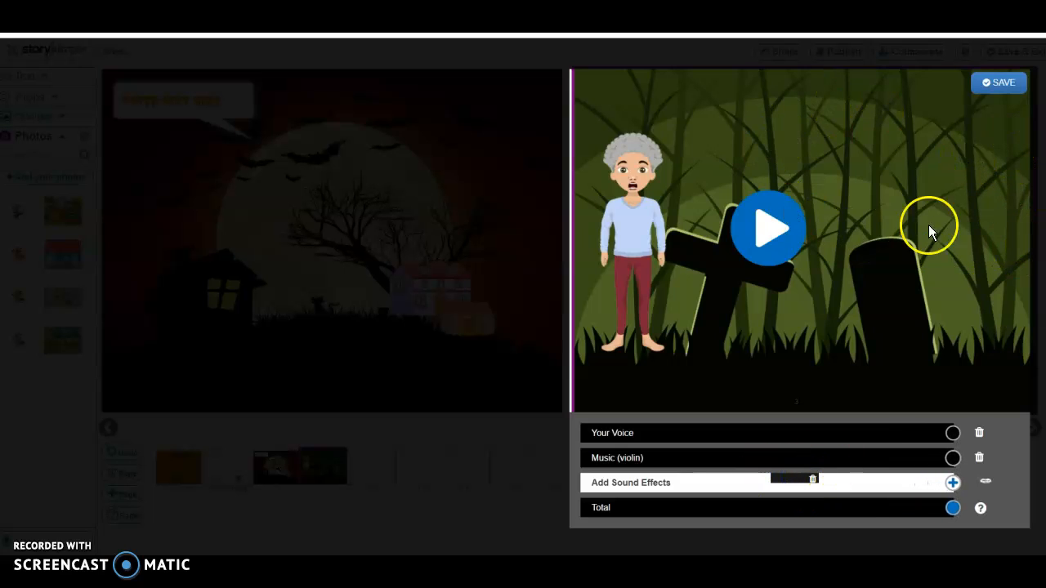
{"action": "left_click", "coordinate": [1005, 84]}
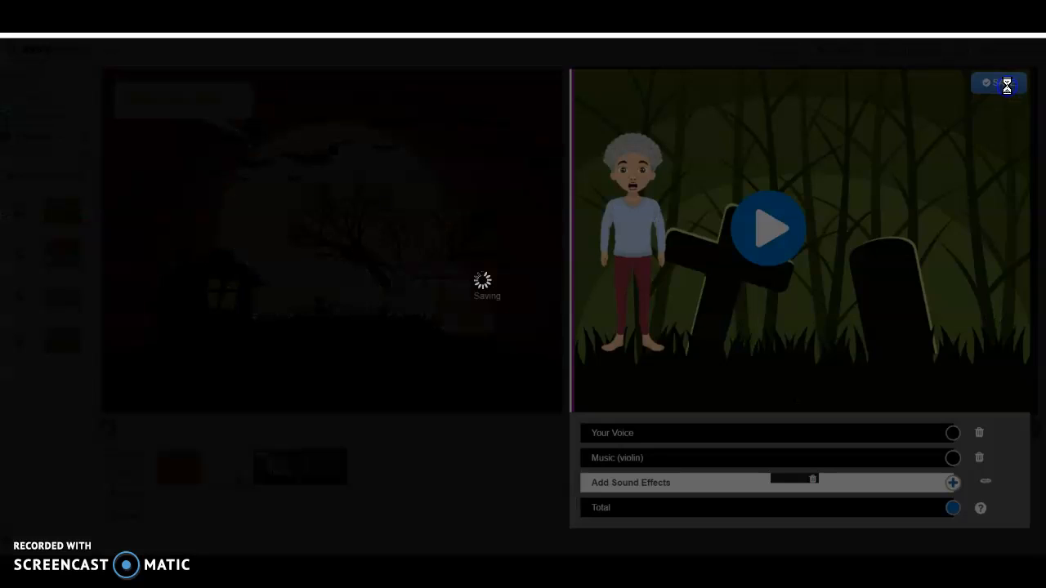
{"action": "right_click", "coordinate": [832, 344]}
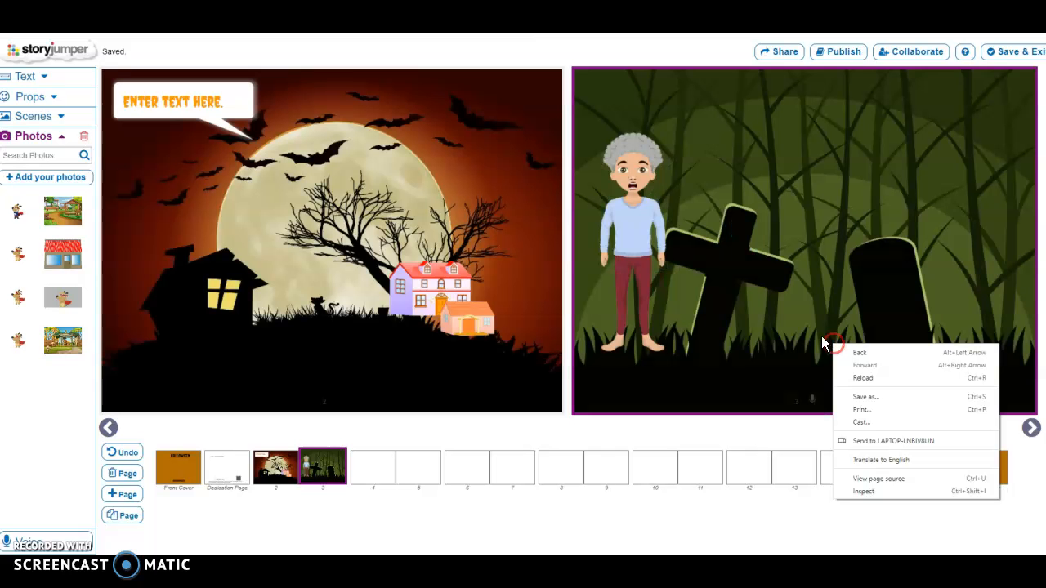
{"action": "left_click", "coordinate": [930, 327]}
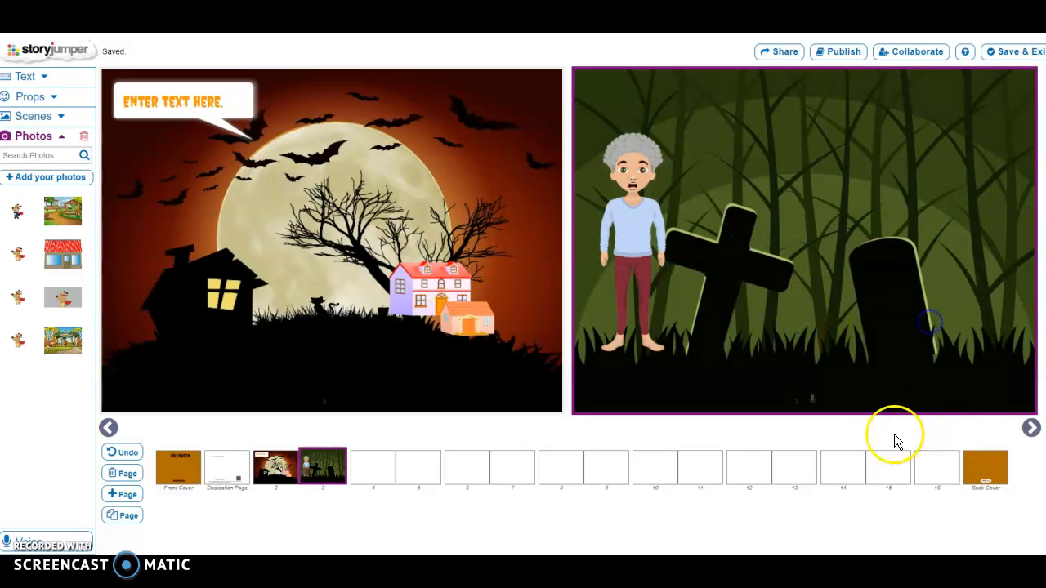
Step: Delete blank page 16 and add a new blank page before the back cover
{"action": "left_click", "coordinate": [939, 479]}
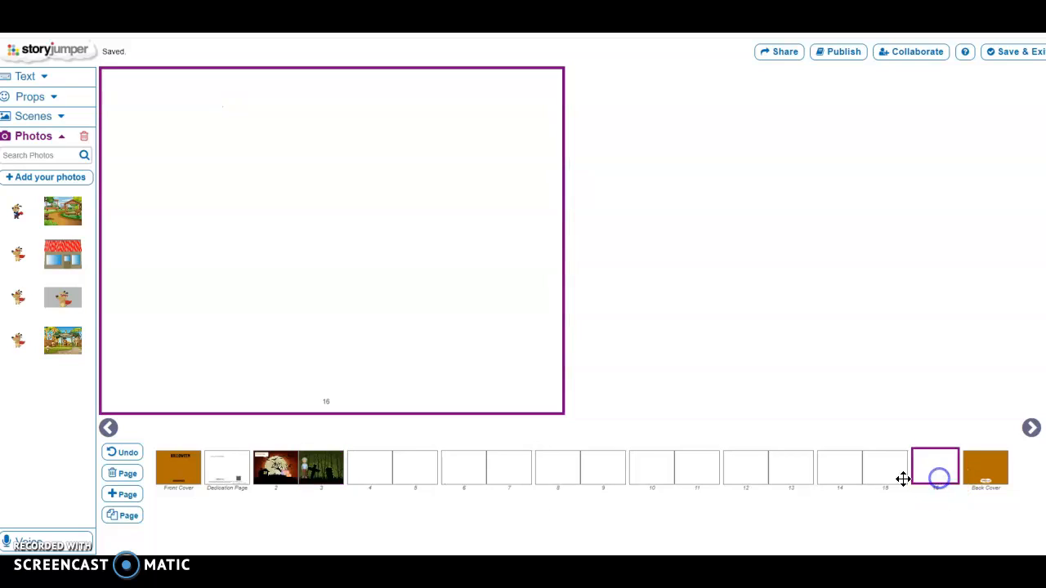
{"action": "left_click", "coordinate": [120, 475]}
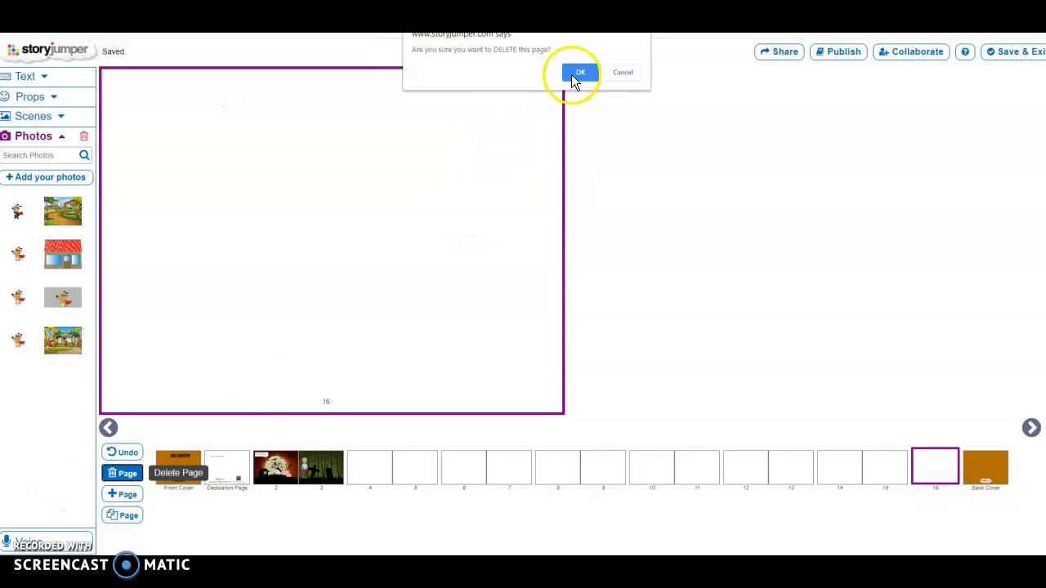
{"action": "left_click", "coordinate": [574, 75]}
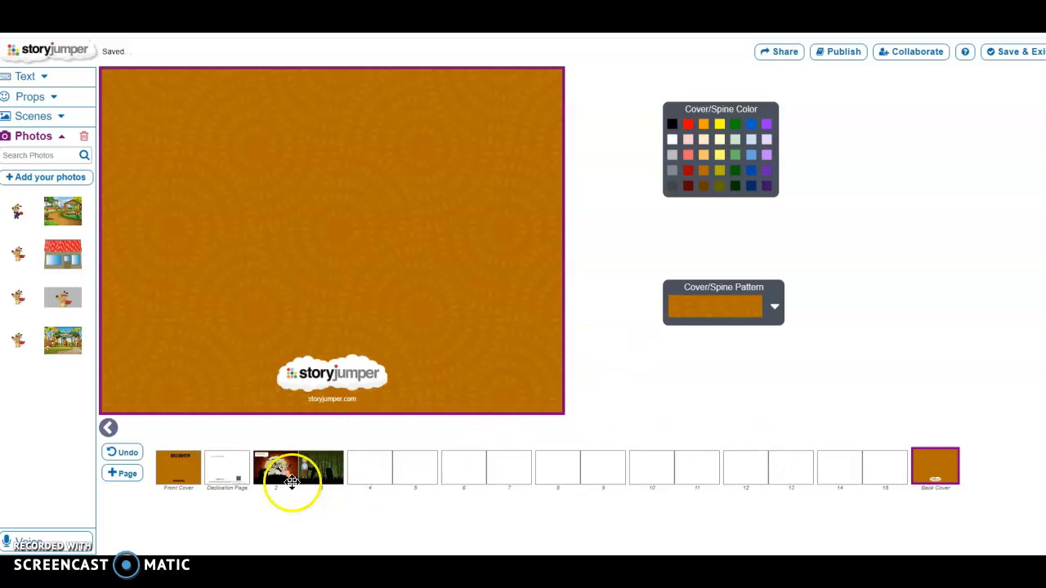
{"action": "left_click", "coordinate": [127, 474]}
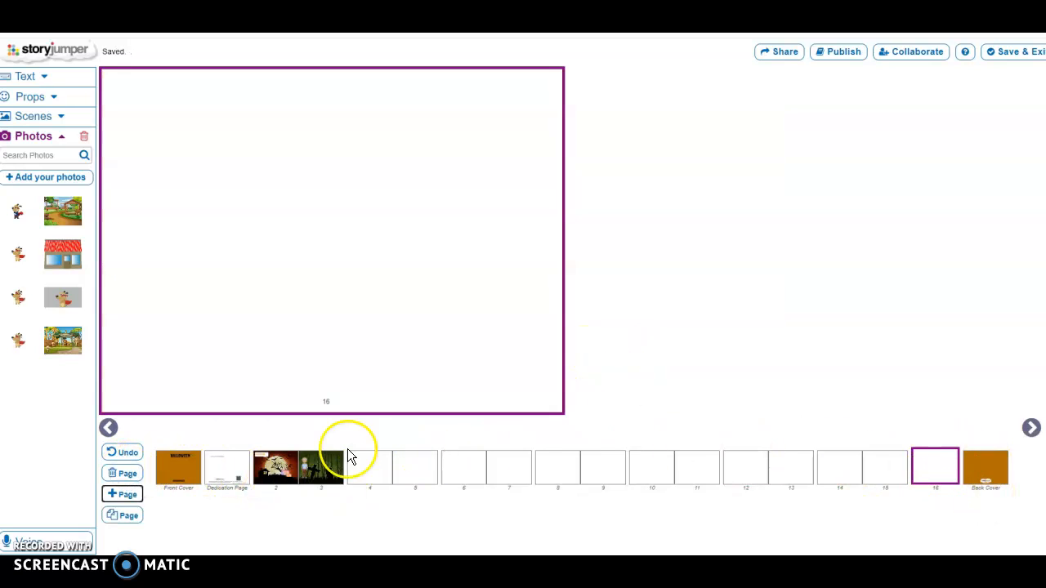
Step: Revisit the front cover and pages 2 and 3, and save and exit the book
{"action": "left_click", "coordinate": [163, 464]}
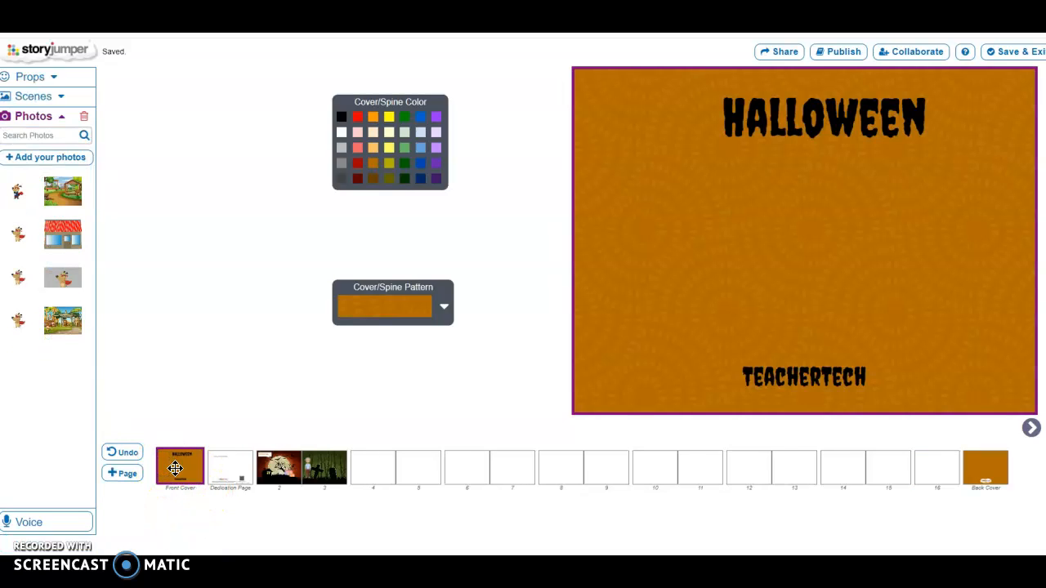
{"action": "left_click", "coordinate": [275, 471]}
{"action": "left_click", "coordinate": [326, 467]}
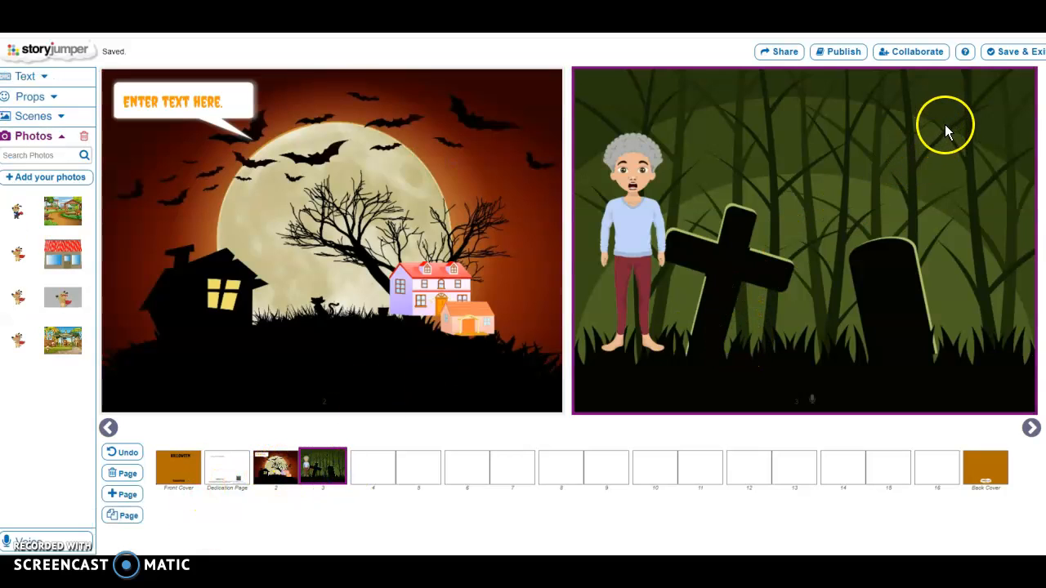
{"action": "left_click", "coordinate": [993, 59]}
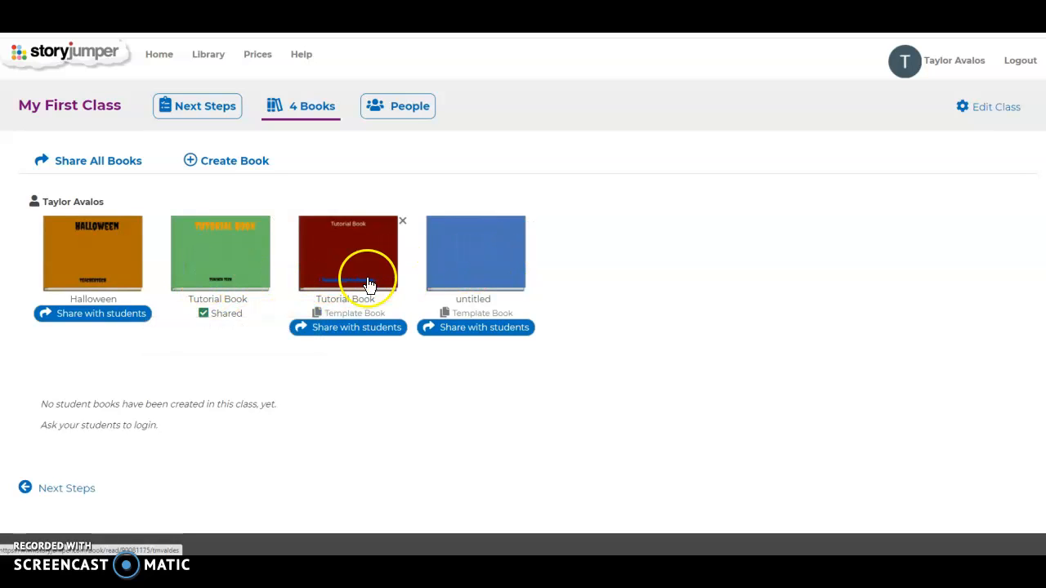
Step: Open the Halloween book from the class list and examine its sharing options for classes, the public, family and friends, and websites
{"action": "left_click", "coordinate": [72, 266]}
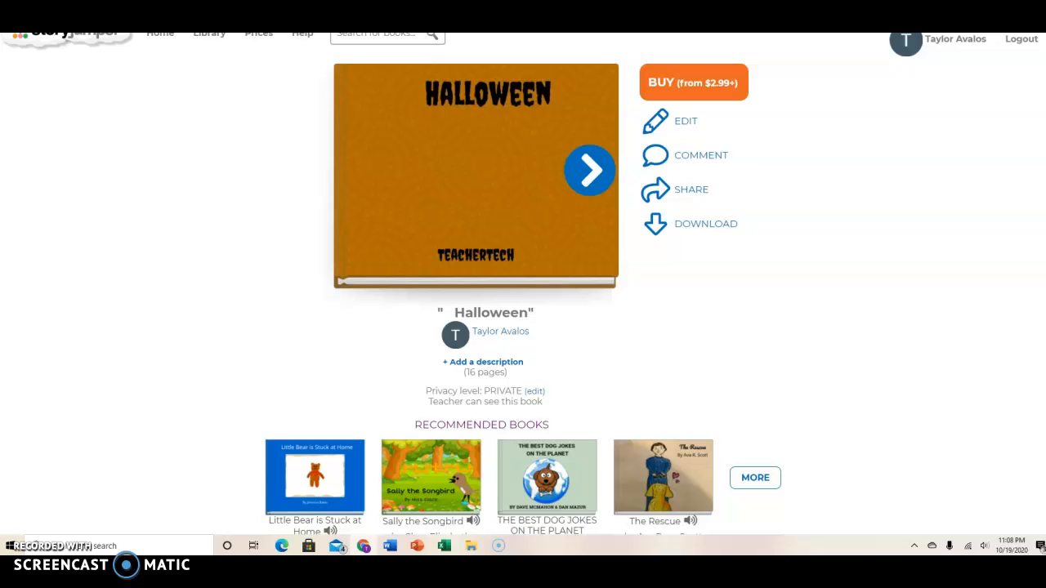
{"action": "key", "text": "alt+Left"}
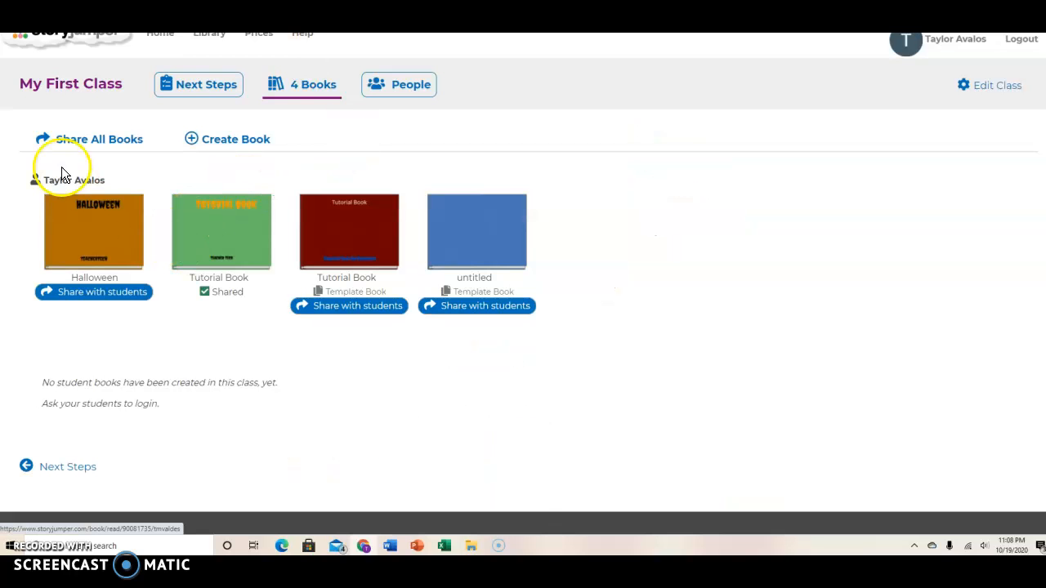
{"action": "left_click", "coordinate": [96, 294]}
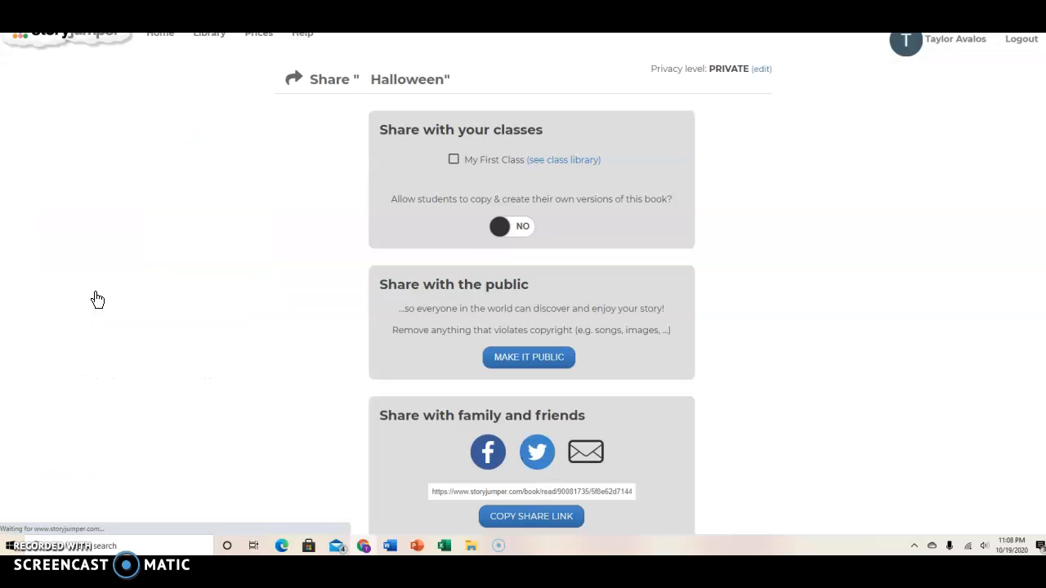
{"action": "left_click", "coordinate": [460, 247]}
{"action": "scroll", "coordinate": [485, 302], "scroll_direction": "down", "scroll_amount": 3}
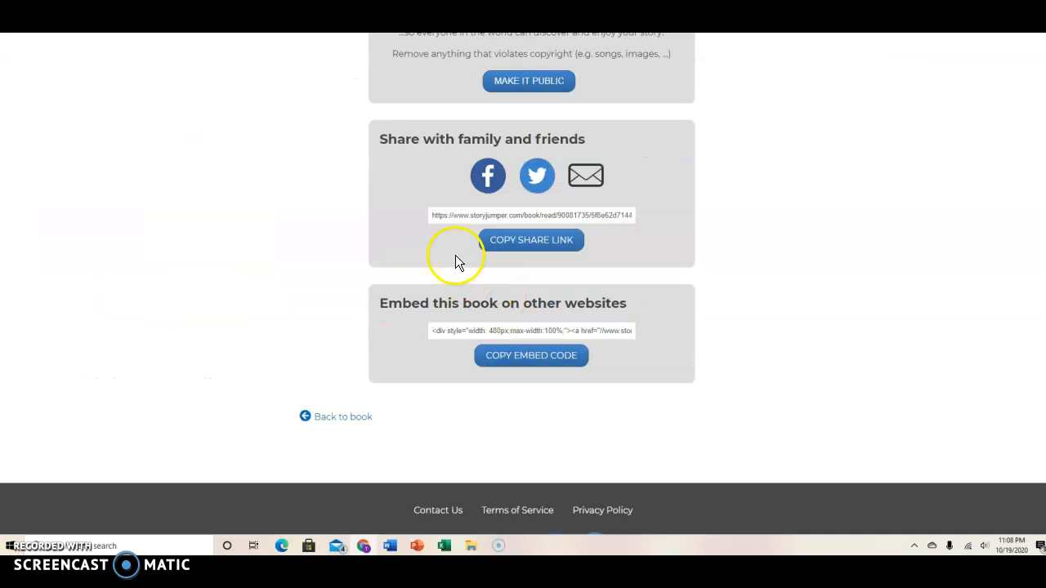
{"action": "left_click", "coordinate": [531, 236]}
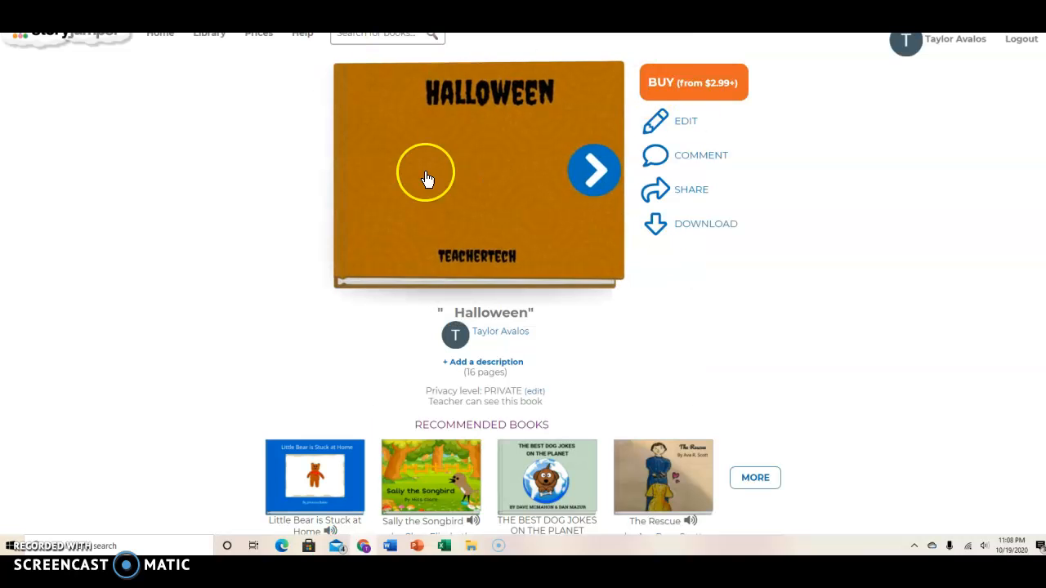
Step: Preview the Halloween book's pages 2 and 3 with their narration, and return to the home page
{"action": "left_click", "coordinate": [590, 170]}
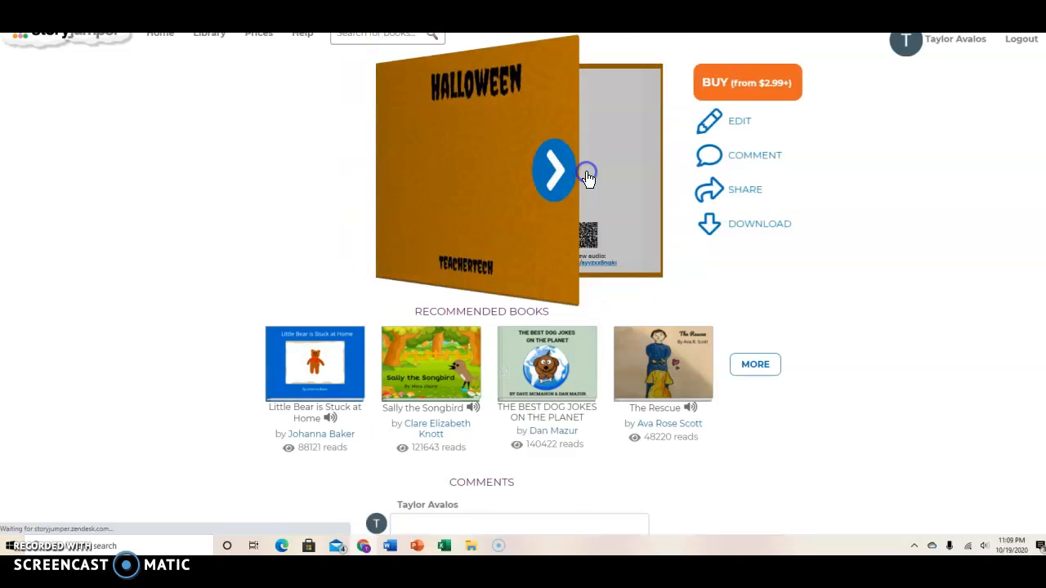
{"action": "left_click", "coordinate": [753, 174]}
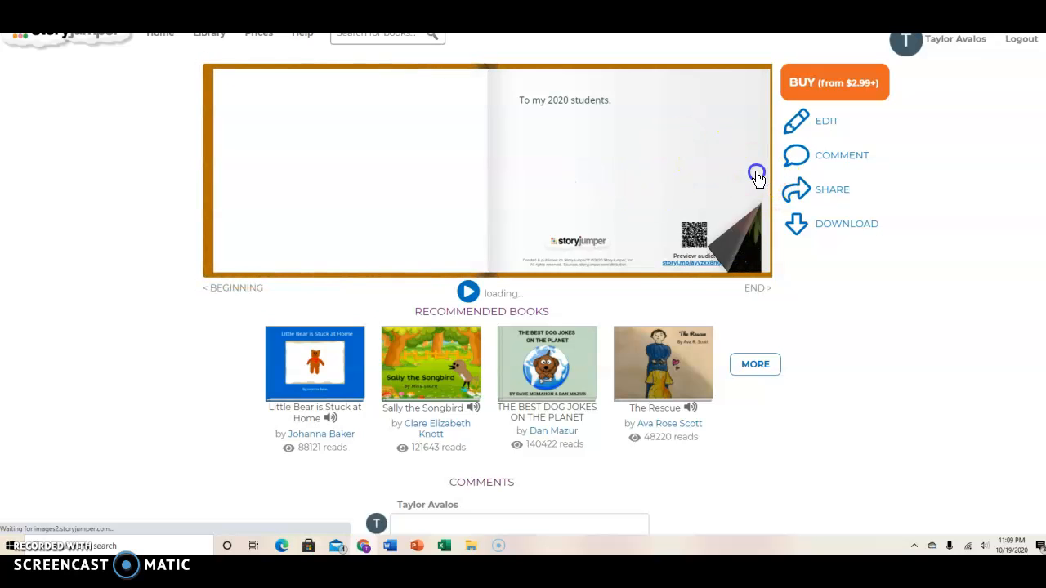
{"action": "left_click", "coordinate": [455, 294]}
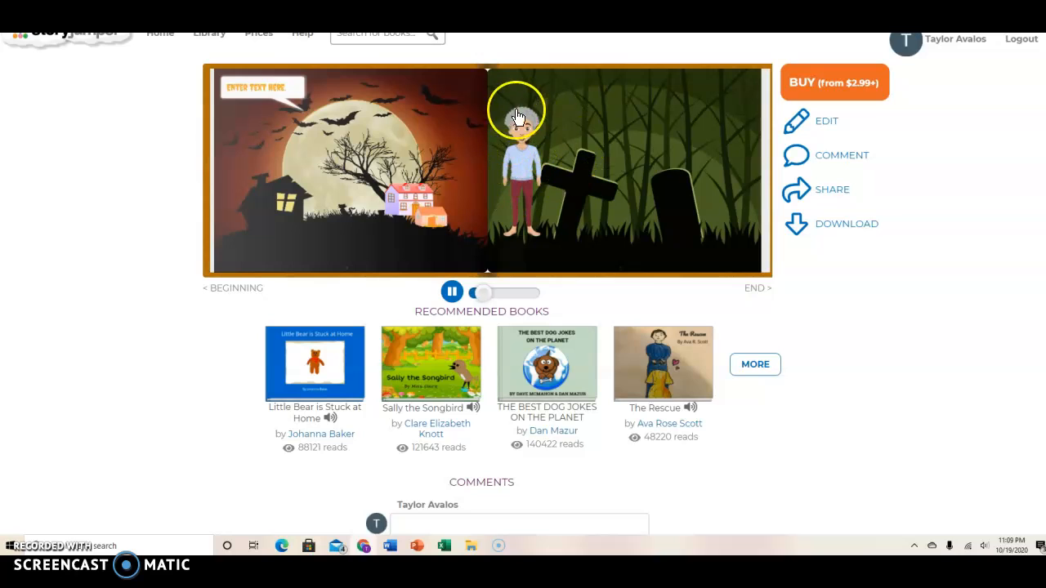
{"action": "left_click", "coordinate": [451, 292]}
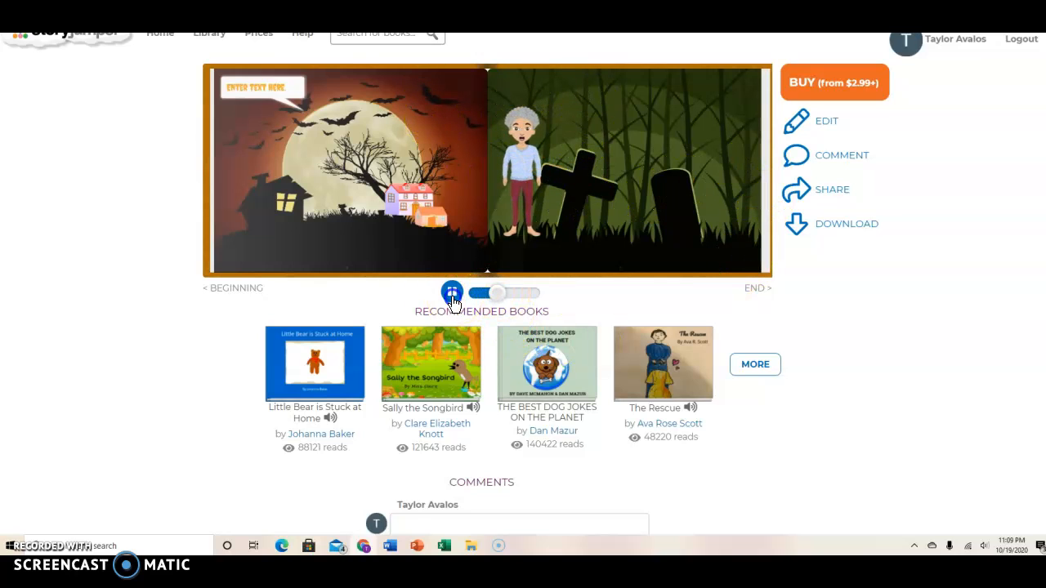
{"action": "left_click", "coordinate": [160, 42]}
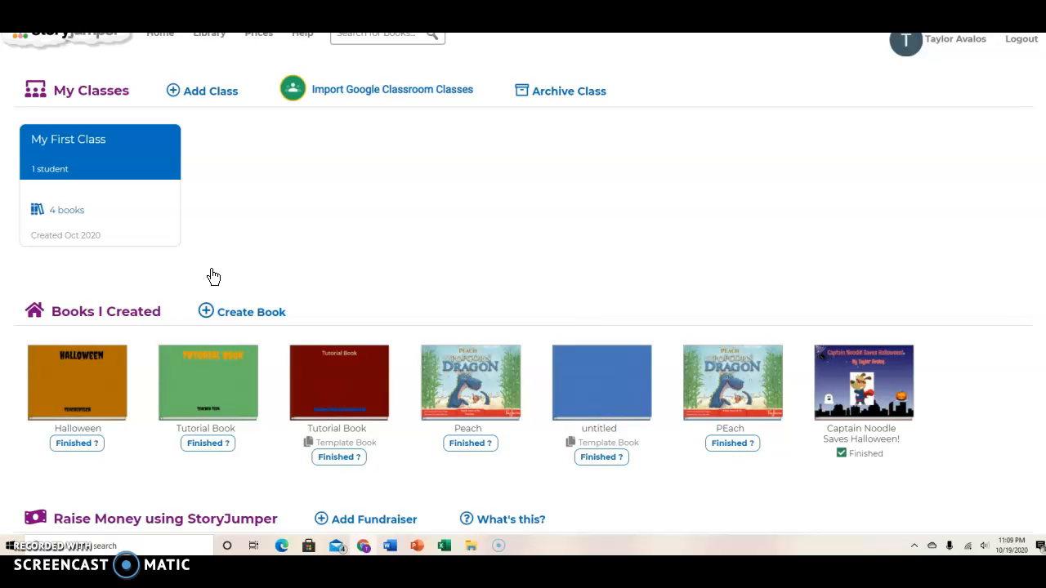
{"action": "left_click", "coordinate": [181, 256]}
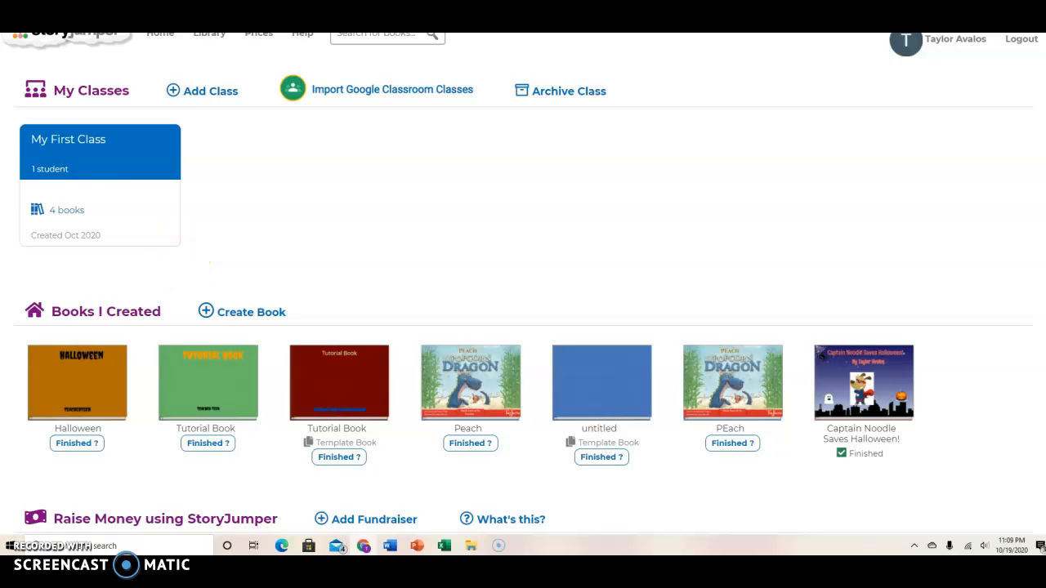